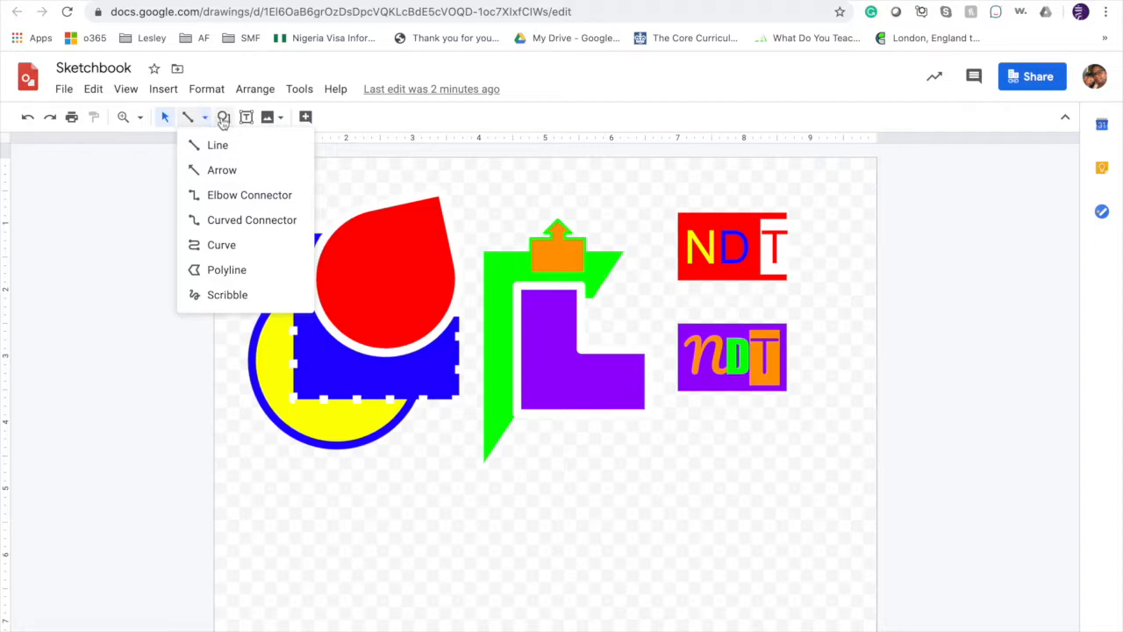
left_click(227, 119)
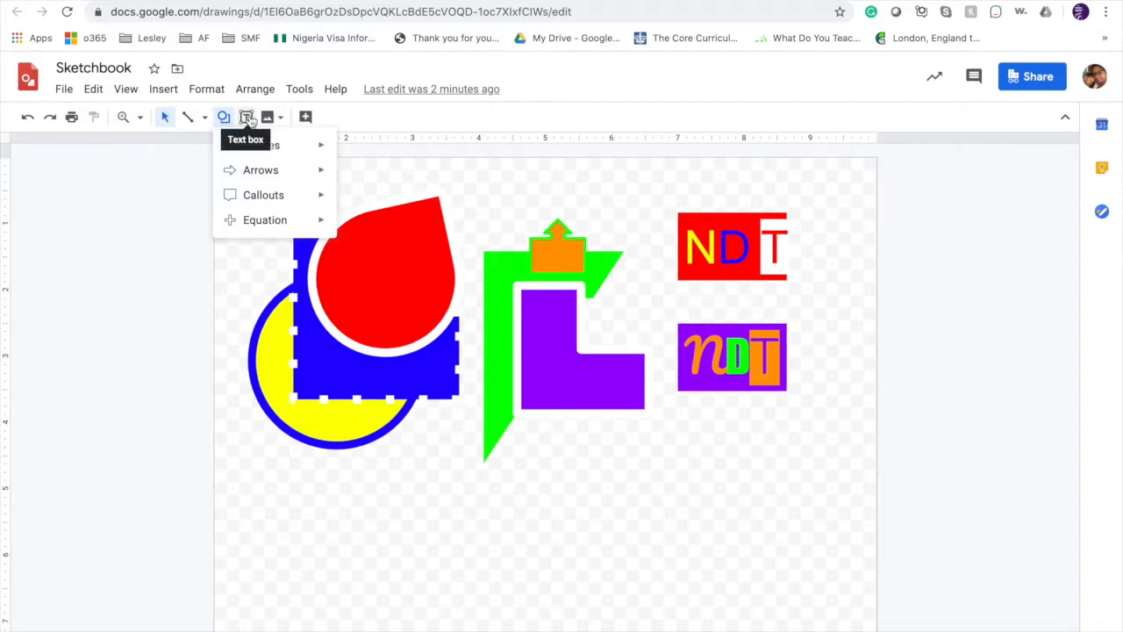
left_click(248, 118)
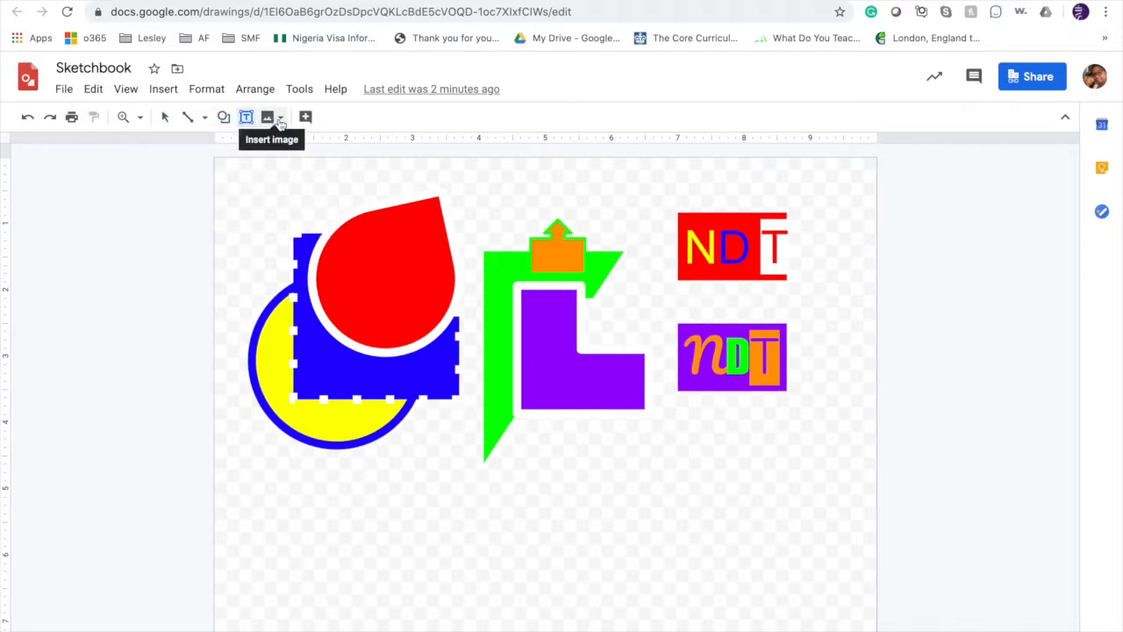
left_click(280, 120)
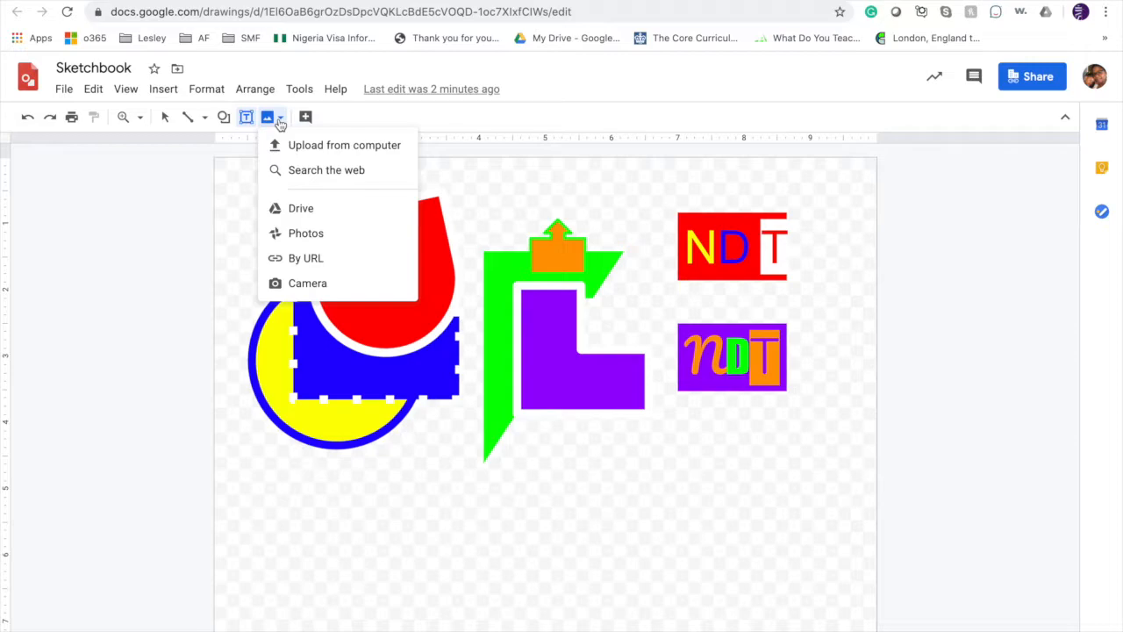
left_click(164, 89)
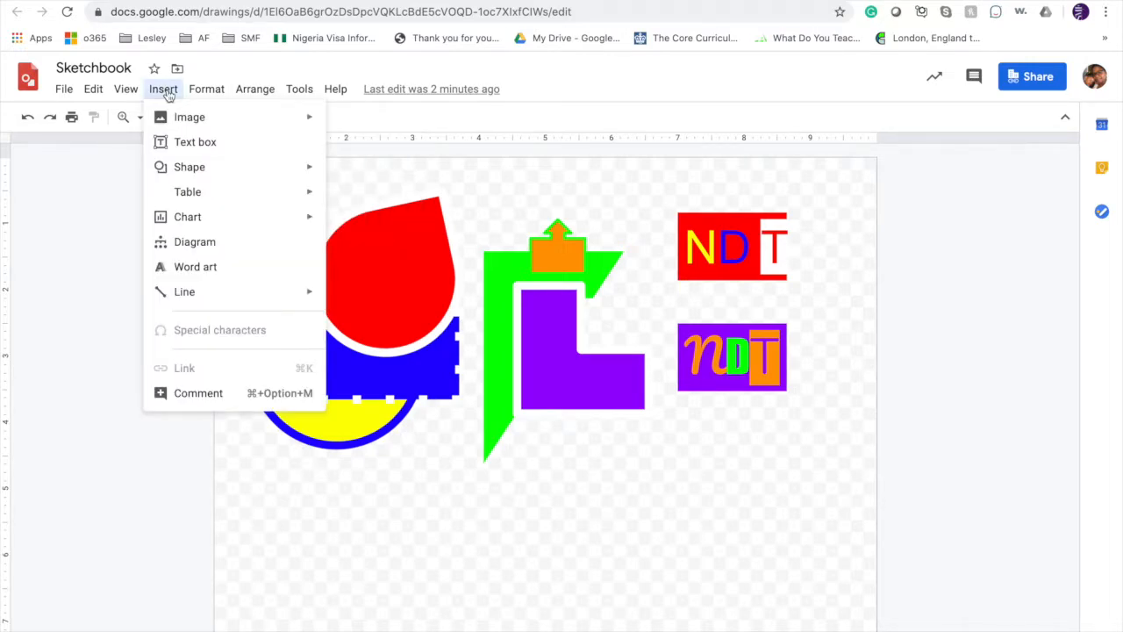
mouse_move(206, 94)
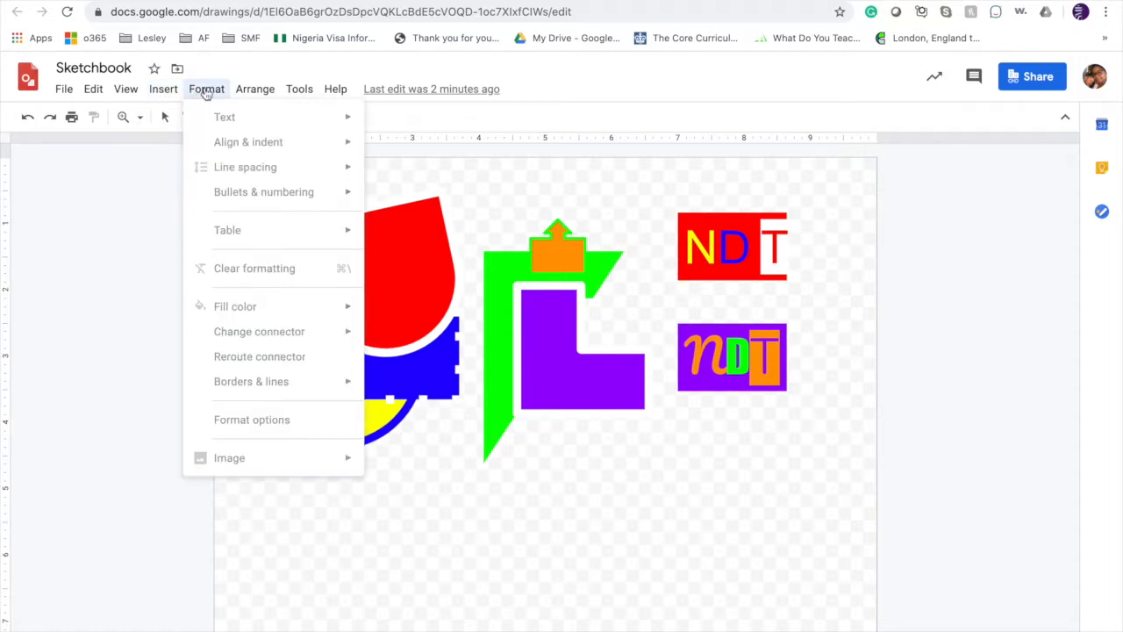
mouse_move(249, 93)
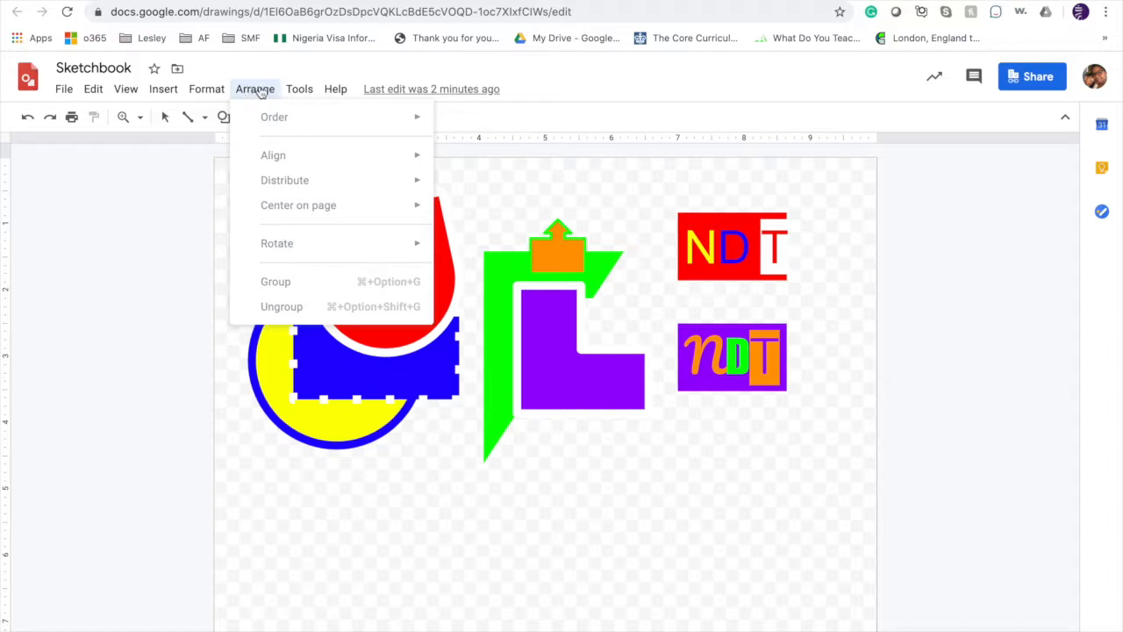
mouse_move(298, 94)
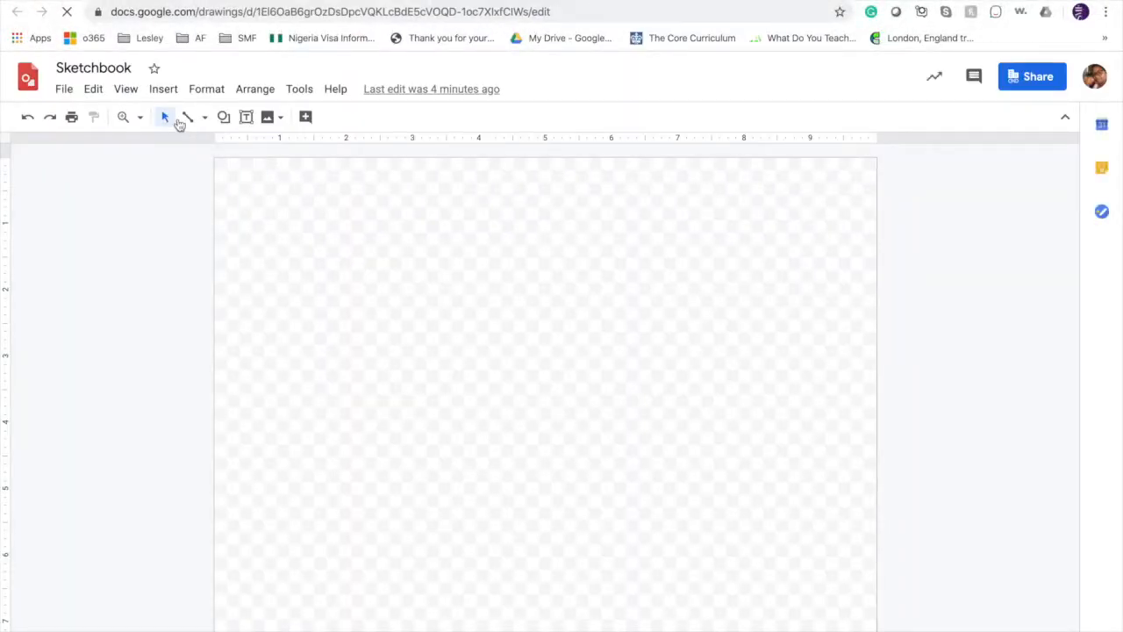
Draw a large circle with the Oval shape near the canvas's upper-left corner.
left_click(224, 117)
mouse_move(263, 147)
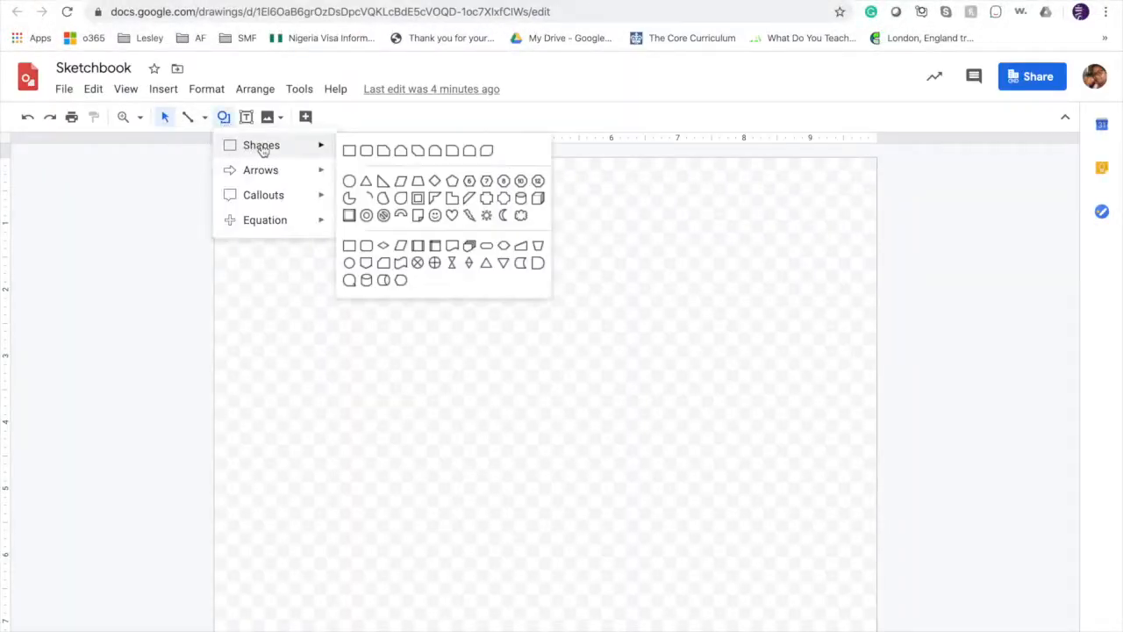
left_click(349, 180)
left_click_drag(259, 204, 430, 375)
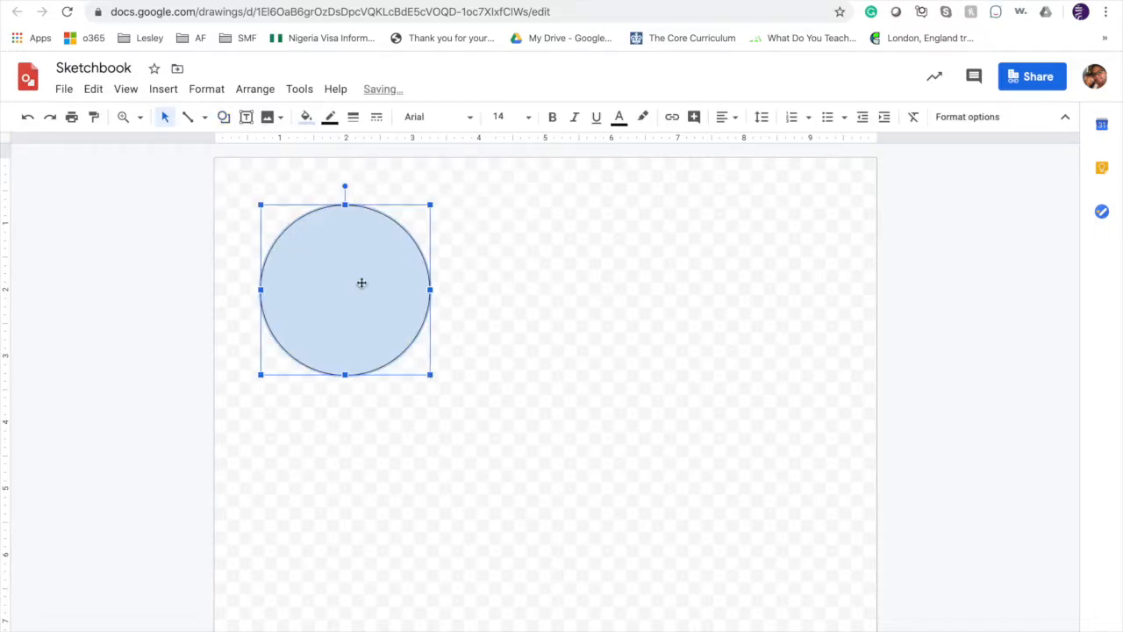
Draw a teardrop shape slightly smaller than the circle, overlapping the circle's upper-right side.
left_click(224, 116)
mouse_move(283, 148)
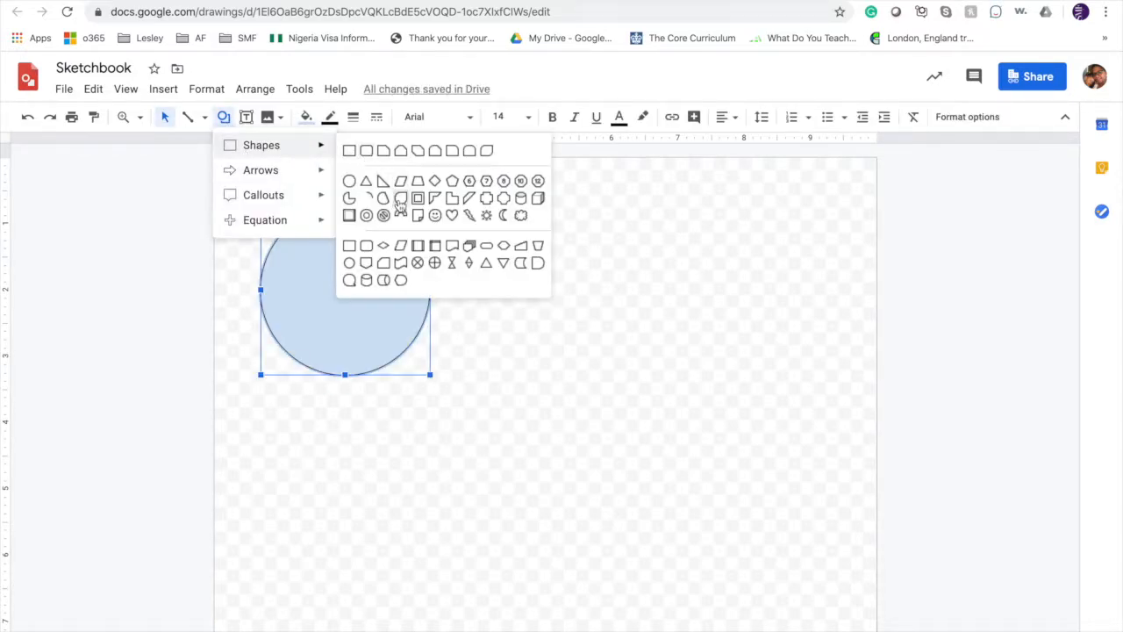
left_click(400, 198)
left_click_drag(355, 194, 505, 342)
Draw an L-shape overlapping the lower parts of the circle and the teardrop.
left_click(224, 116)
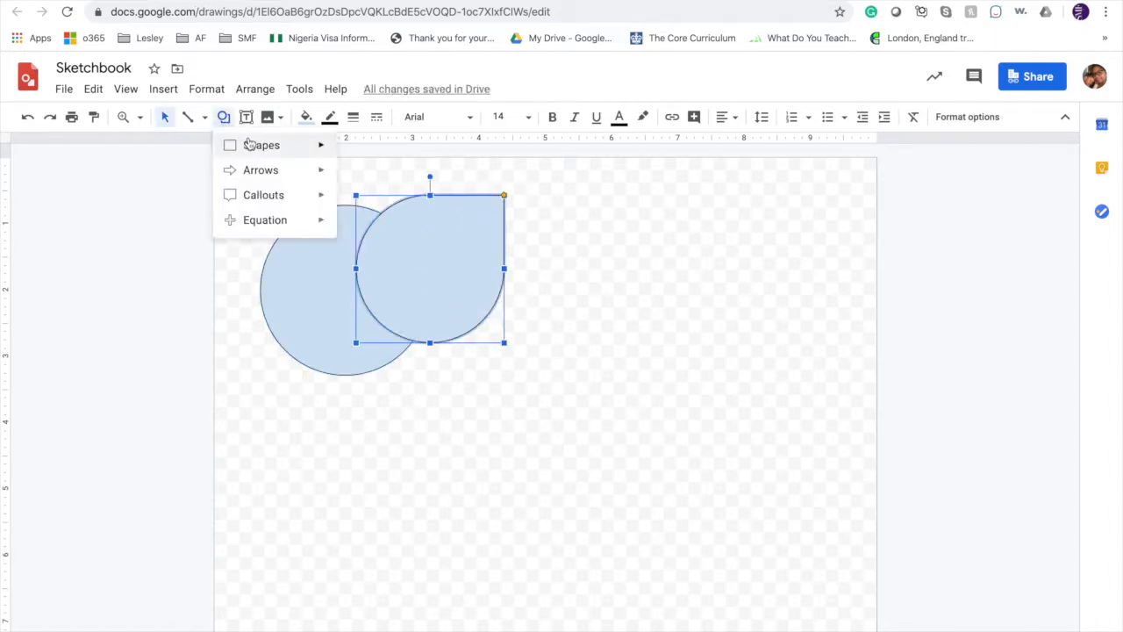
mouse_move(263, 145)
left_click(451, 200)
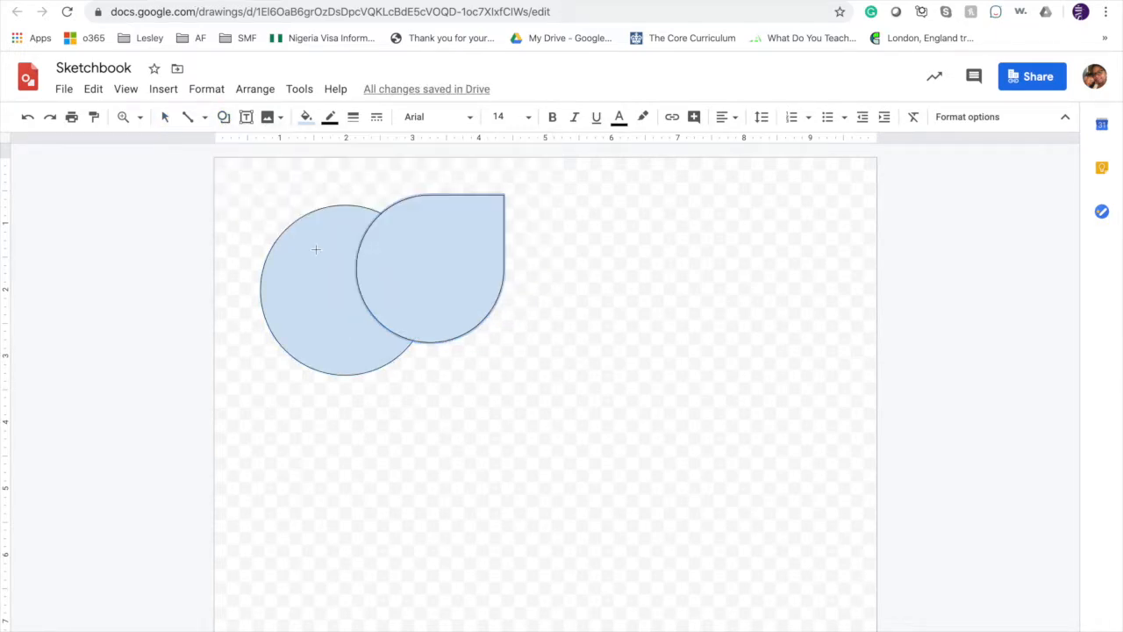
left_click_drag(316, 250, 483, 415)
left_click(387, 515)
Fill the circle with yellow and give it a thick white outline.
left_click(302, 226)
left_click(306, 119)
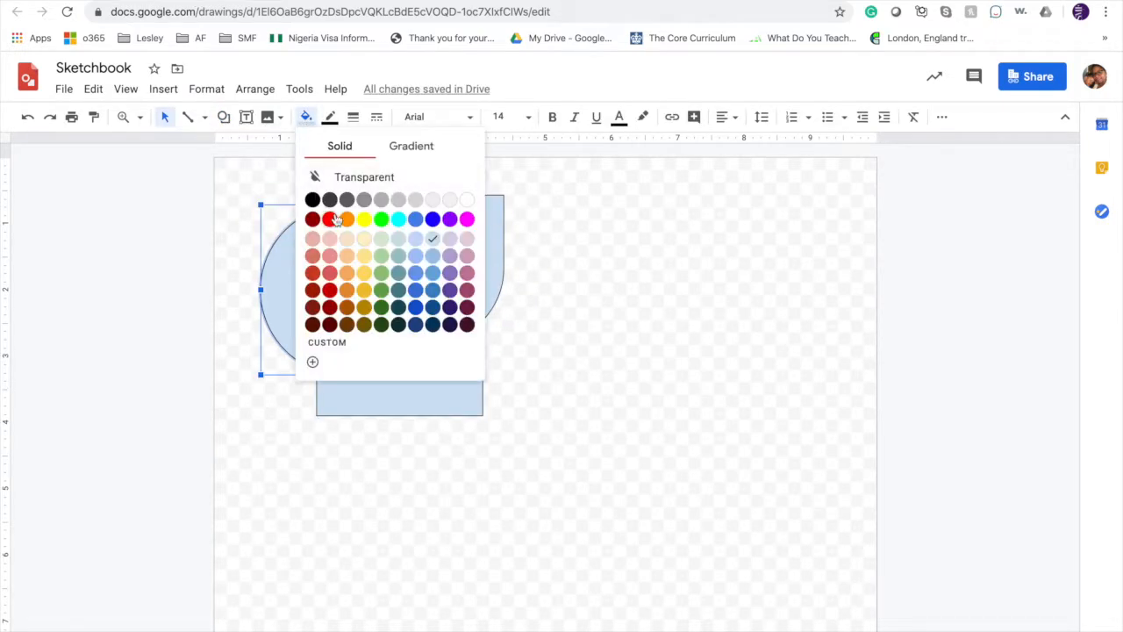
left_click(363, 219)
left_click(330, 118)
left_click(381, 147)
left_click(353, 118)
left_click(378, 221)
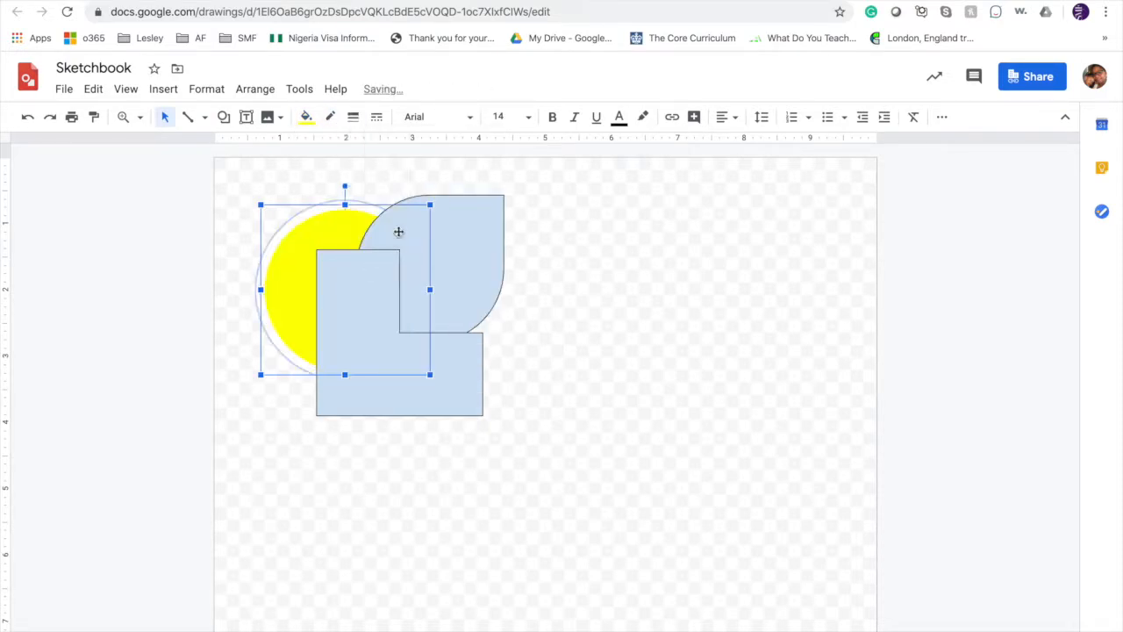
Fill the teardrop with red and give it a thick white outline.
left_click(451, 220)
left_click(306, 117)
left_click(328, 218)
left_click(329, 117)
left_click(489, 171)
left_click(353, 118)
left_click(381, 272)
Change the yellow circle's outline color to red.
left_click(303, 262)
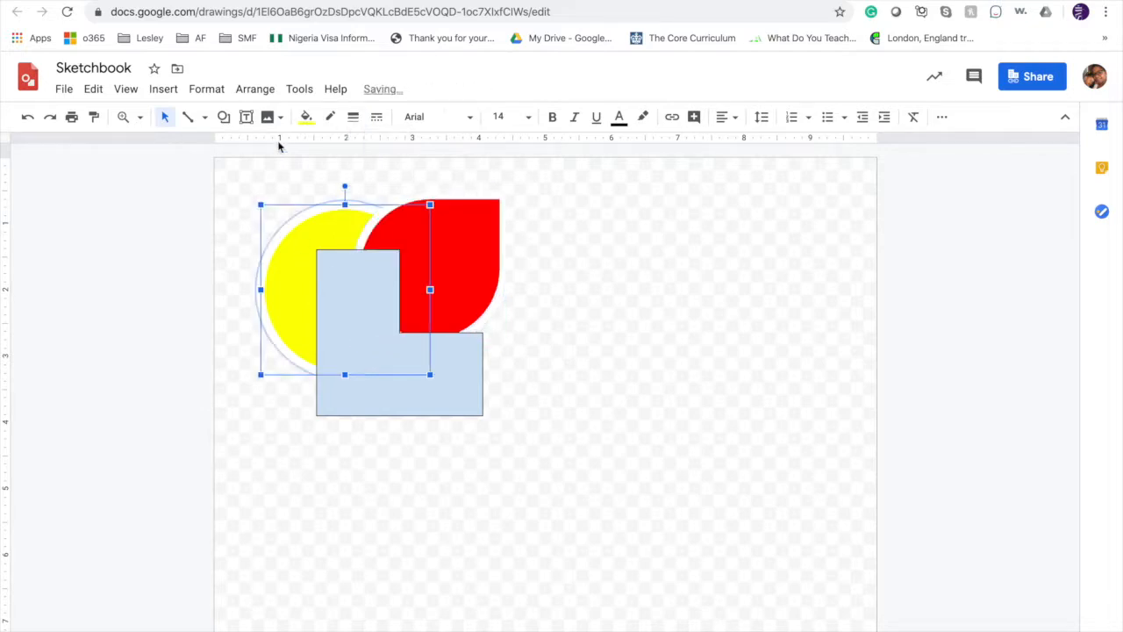
left_click(330, 117)
left_click(353, 190)
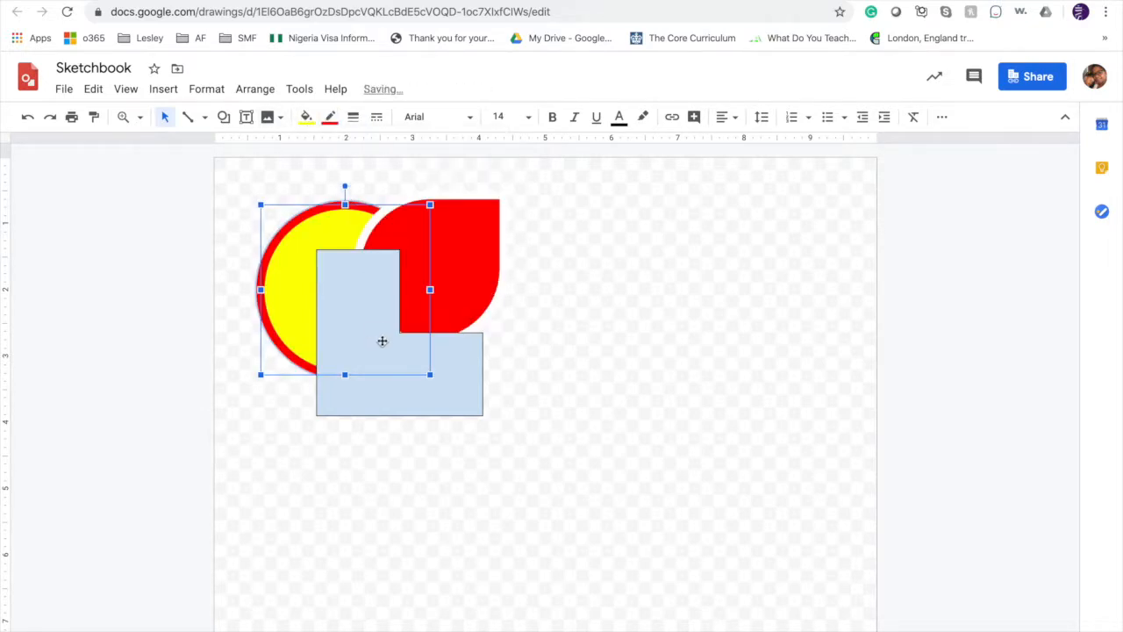
Fill the L-shape with blue and set its outline color to white.
left_click(381, 339)
left_click(305, 116)
left_click(432, 219)
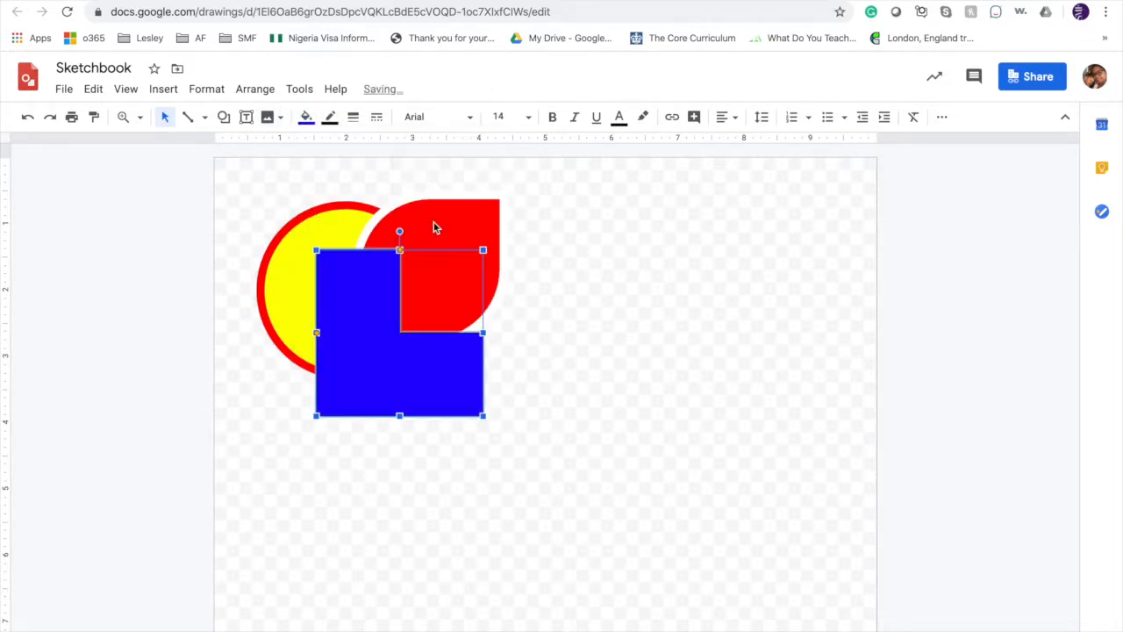
left_click(329, 117)
left_click(488, 176)
Make the L-shape's outline dotted and thick, and move the shape slightly up and right.
left_click(376, 116)
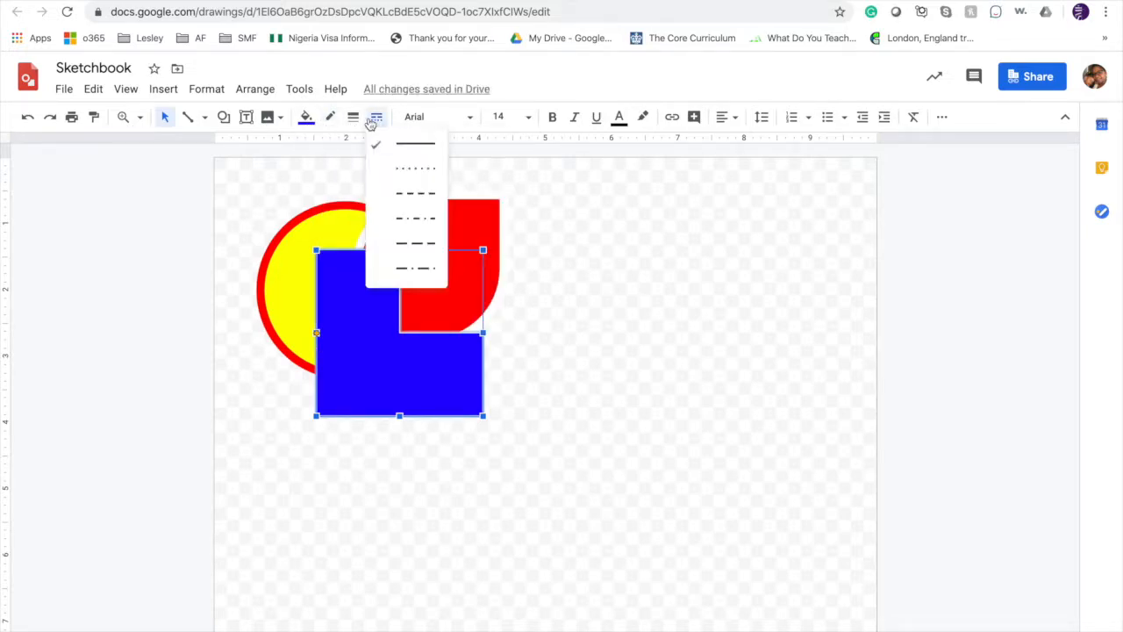
left_click(390, 173)
left_click(353, 117)
left_click(377, 268)
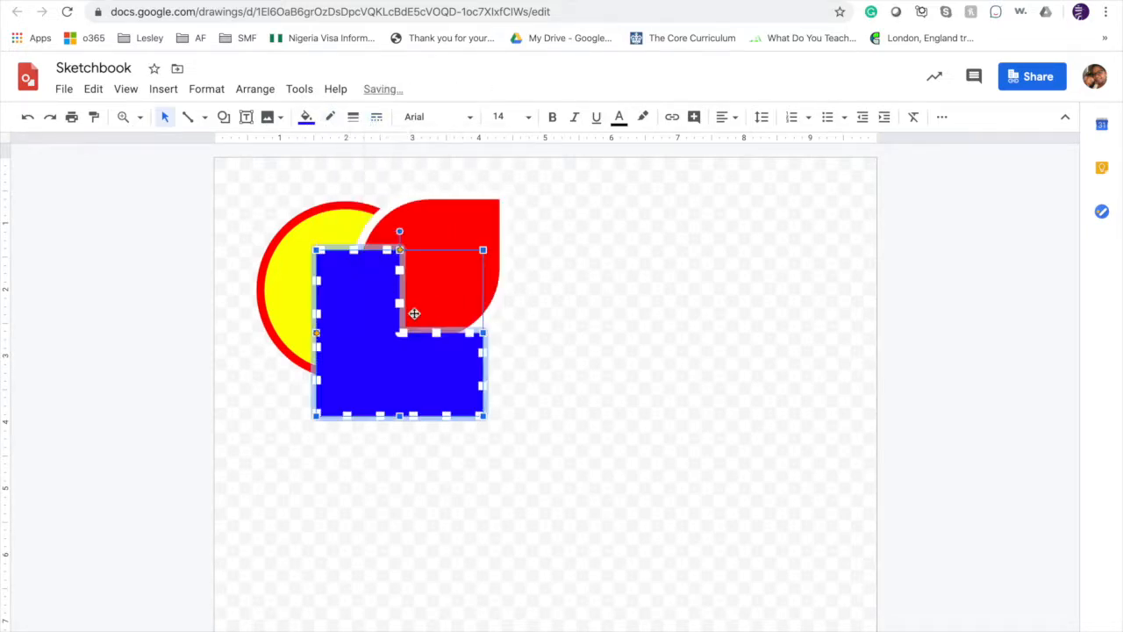
left_click_drag(383, 363, 393, 346)
Bring the red teardrop to the front, then shift it over the blue L-shape and rotate it slightly counterclockwise.
left_click(459, 296)
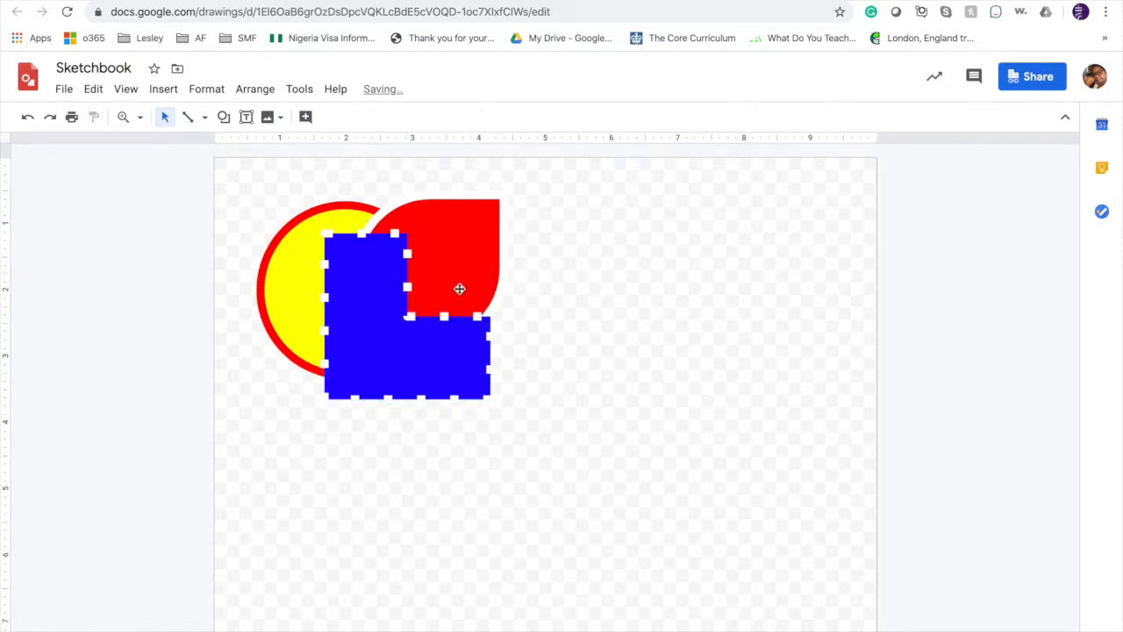
left_click(254, 88)
mouse_move(289, 116)
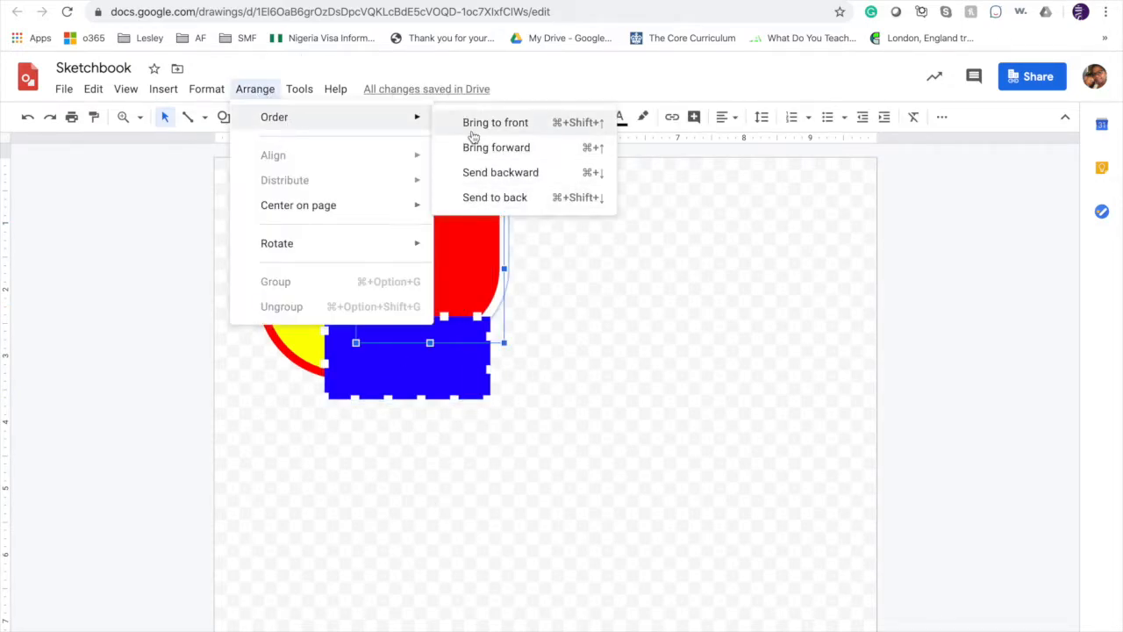
left_click(470, 123)
left_click_drag(430, 301, 416, 314)
left_click_drag(416, 190, 396, 188)
Move the yellow circle down and right so its lower edge extends below the blue L-shape.
left_click_drag(309, 356, 336, 422)
left_click(338, 450)
left_click_drag(293, 374, 290, 379)
left_click(282, 475)
Set the yellow circle's outline color to blue.
left_click(298, 333)
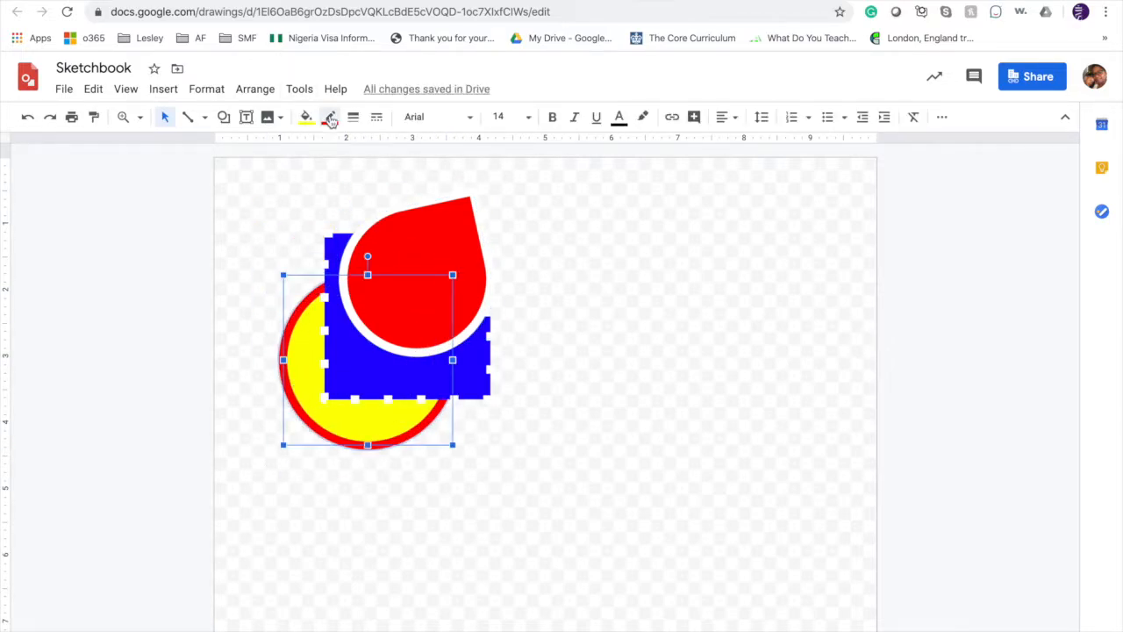
left_click(330, 116)
left_click(459, 195)
left_click(523, 446)
Select the circle, L-shape and teardrop together and move them slightly to the left.
left_click_drag(252, 230, 467, 397)
left_click_drag(407, 307, 376, 308)
left_click(260, 198)
Draw a tall half-frame shape in the empty area to the right of the first composition.
left_click(224, 117)
mouse_move(297, 150)
left_click(435, 197)
left_click_drag(545, 228, 687, 441)
left_click(306, 117)
Draw a second L-shape tucked inside the corner of the half-frame.
left_click(224, 116)
mouse_move(251, 143)
left_click(451, 198)
left_click_drag(611, 288, 742, 418)
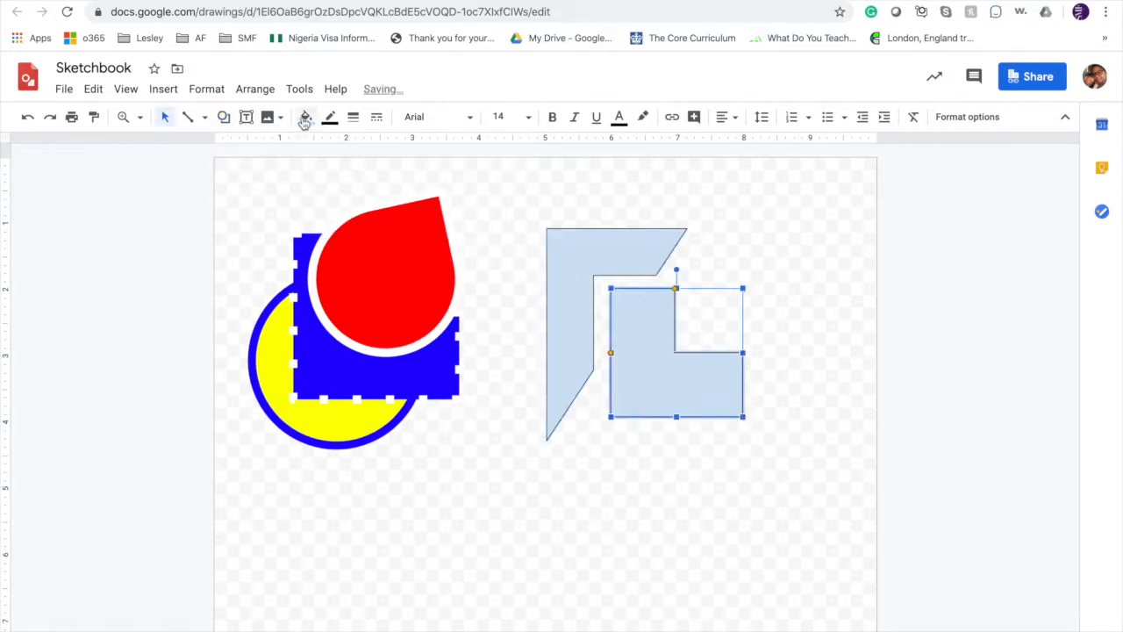
Draw a small arrow callout in the notch of the second L-shape and rotate it to point upward.
left_click(224, 116)
mouse_move(309, 184)
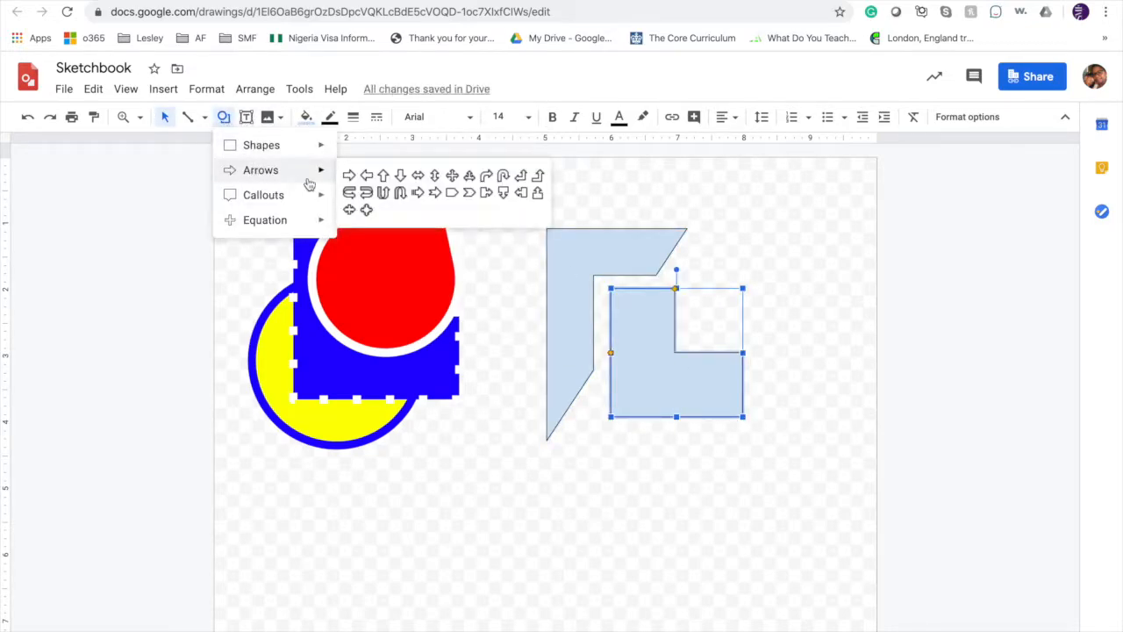
left_click(469, 192)
left_click_drag(693, 289, 745, 342)
left_click_drag(721, 271, 691, 332)
Move the half-frame slightly closer to the second L-shape and fill it with green.
left_click_drag(584, 258, 593, 263)
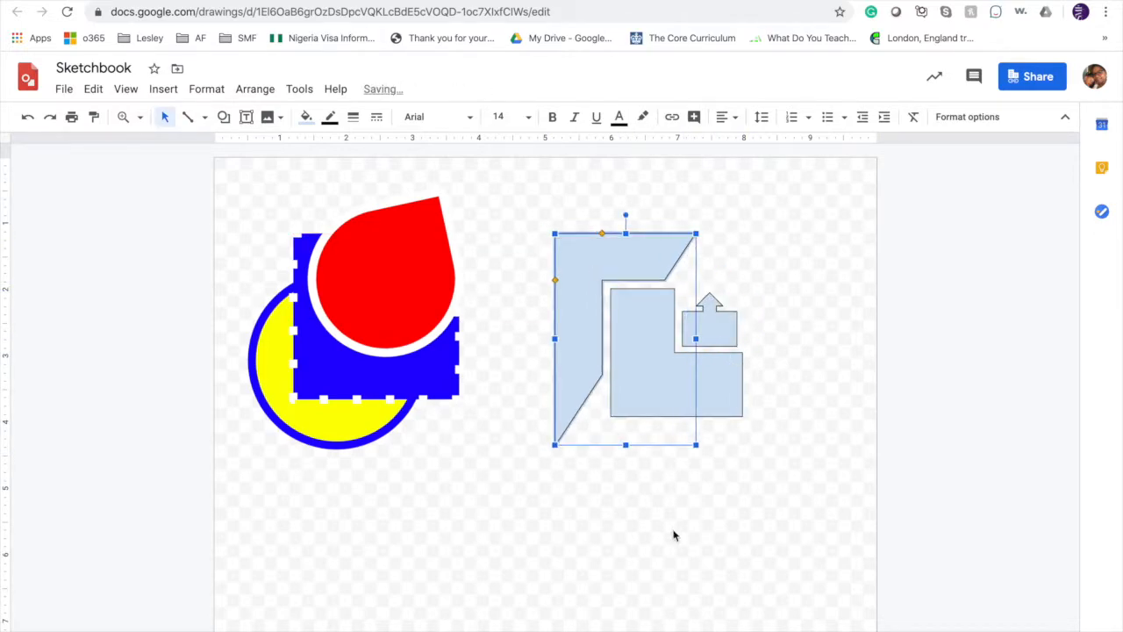
left_click(306, 117)
left_click(381, 220)
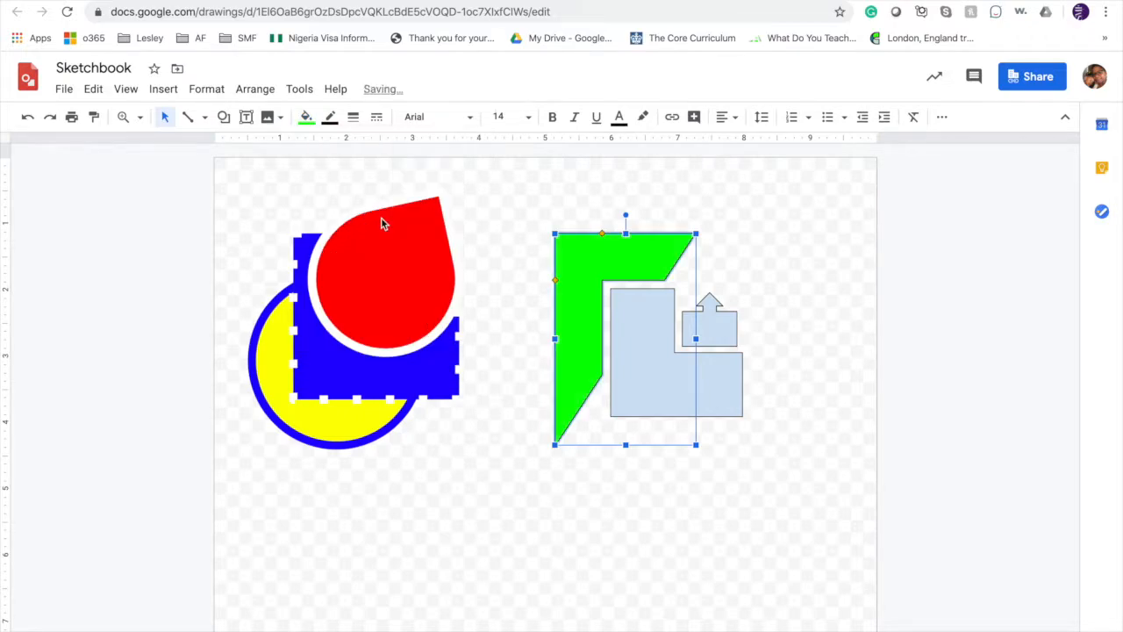
Fill the second L-shape with purple.
left_click(631, 338)
left_click(306, 116)
left_click(449, 220)
Fill the arrow callout with orange and move it onto the top arm of the green half-frame.
left_click(717, 336)
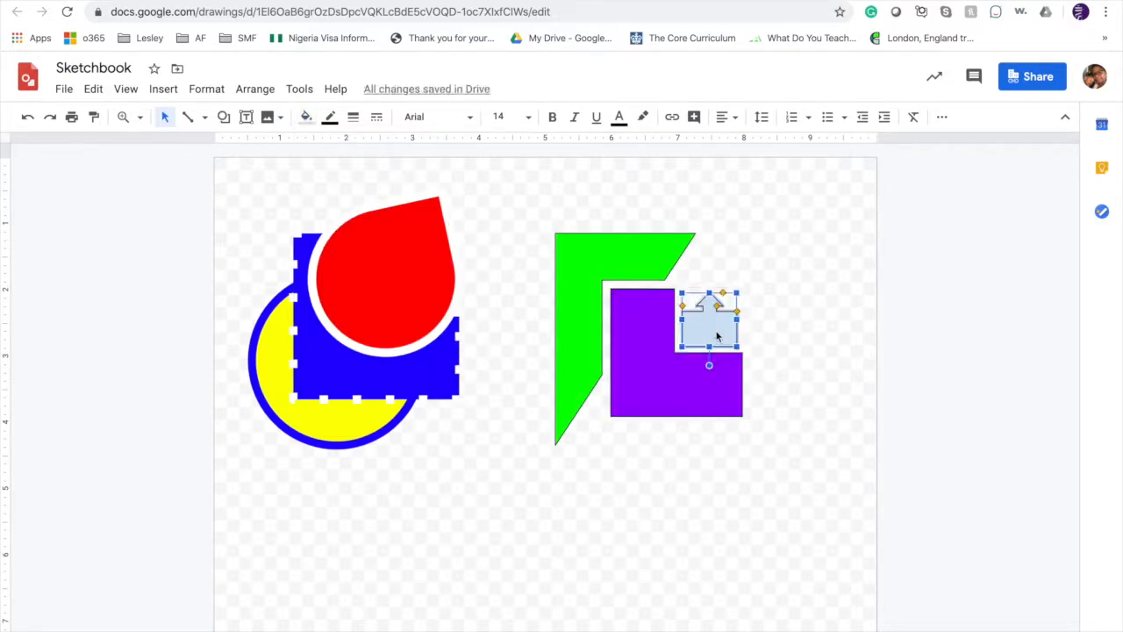
left_click(306, 116)
left_click(346, 219)
left_click_drag(706, 311, 629, 230)
Give the orange arrow callout a thicker green outline.
left_click(330, 117)
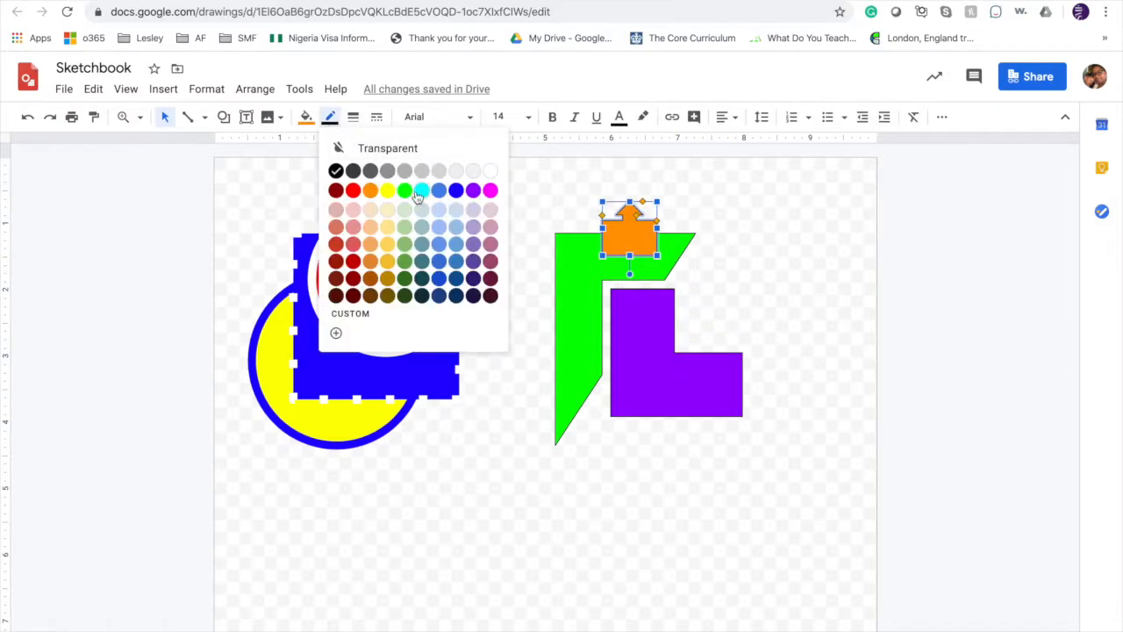
left_click(404, 192)
left_click(353, 117)
left_click(376, 168)
Make the green half-frame's outline transparent.
left_click(582, 267)
left_click(331, 117)
left_click(429, 149)
left_click(769, 518)
Move the purple L-shape up and left so it overlaps the green half-frame.
left_click_drag(644, 387, 621, 367)
left_click(306, 117)
left_click(465, 199)
key("super+z")
Give the purple L-shape a thick white outline.
left_click(330, 117)
left_click(491, 171)
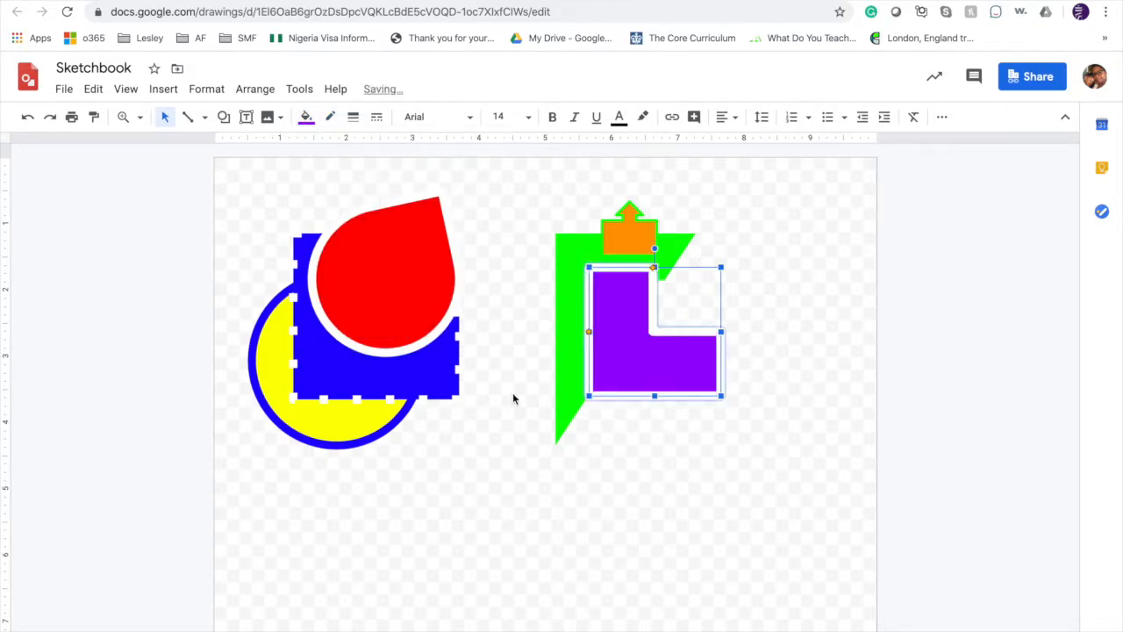
left_click(514, 396)
Move the half-frame, purple L-shape and arrow callout together left and slightly down, next to the first composition.
left_click(670, 384)
left_click_drag(669, 383, 561, 389)
left_click(651, 558)
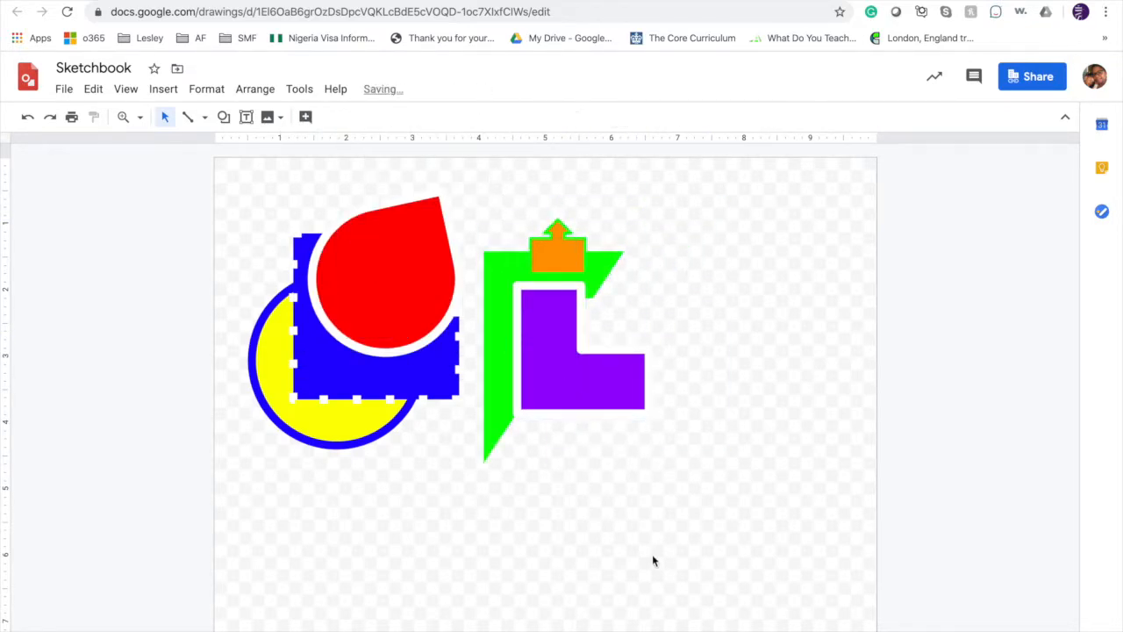
Add a text box reading "NDT" below the yellow circle and enlarge its text to size 50.
left_click(246, 120)
left_click_drag(326, 473, 454, 615)
type("NDT")
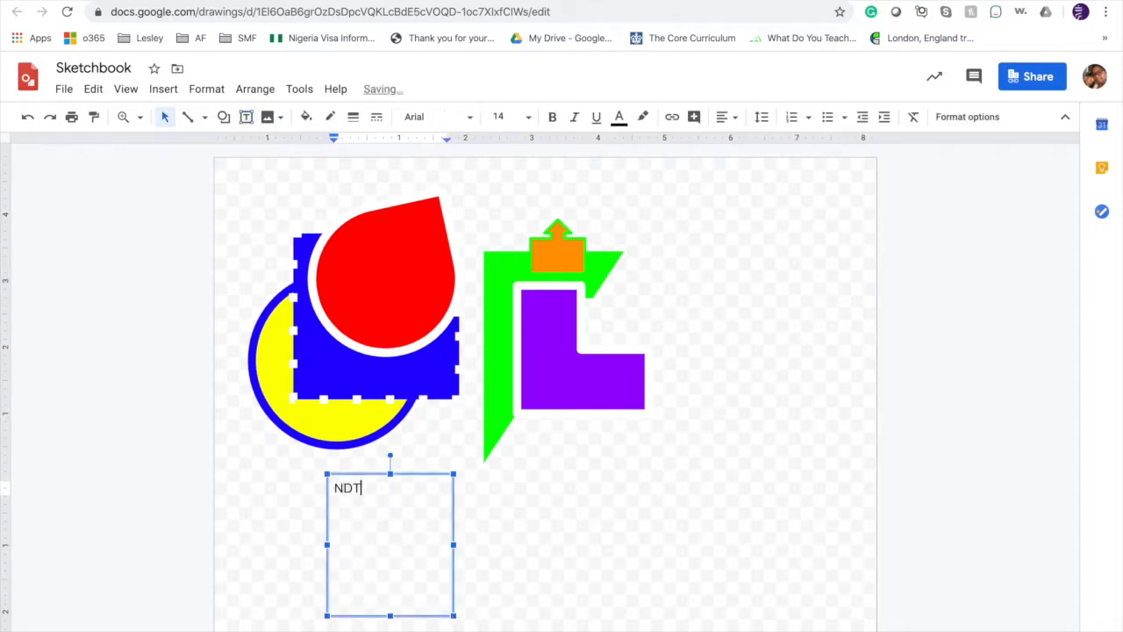
key("super+shift+period")
key("super+shift+period")
key("super+shift+period")
key("super+shift+period")
key("super+shift+period")
key("super+shift+period")
key("super+shift+period")
key("super+shift+period")
key("super+shift+period")
key("super+shift+period")
key("super+shift+period")
key("super+shift+period")
key("super+shift+period")
key("super+shift+period")
key("super+shift+period")
key("super+shift+period")
key("super+shift+period")
key("super+shift+period")
key("super+shift+period")
key("super+shift+period")
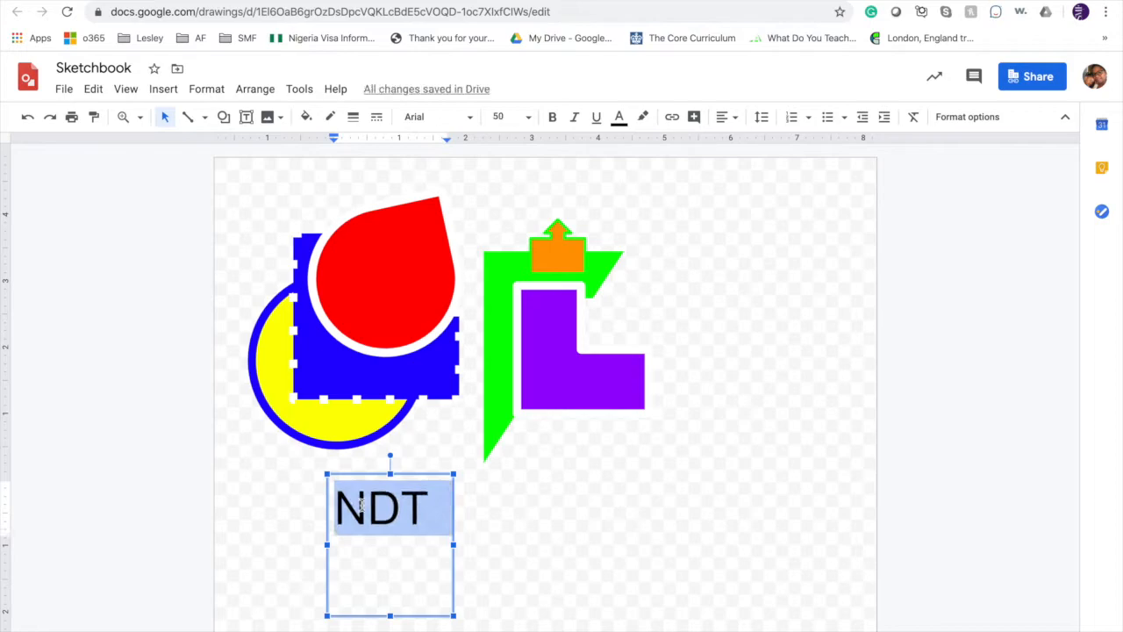
Fill the "NDT" text box with red and color the letter N yellow.
left_click(365, 507)
key("shift+Left")
left_click(223, 116)
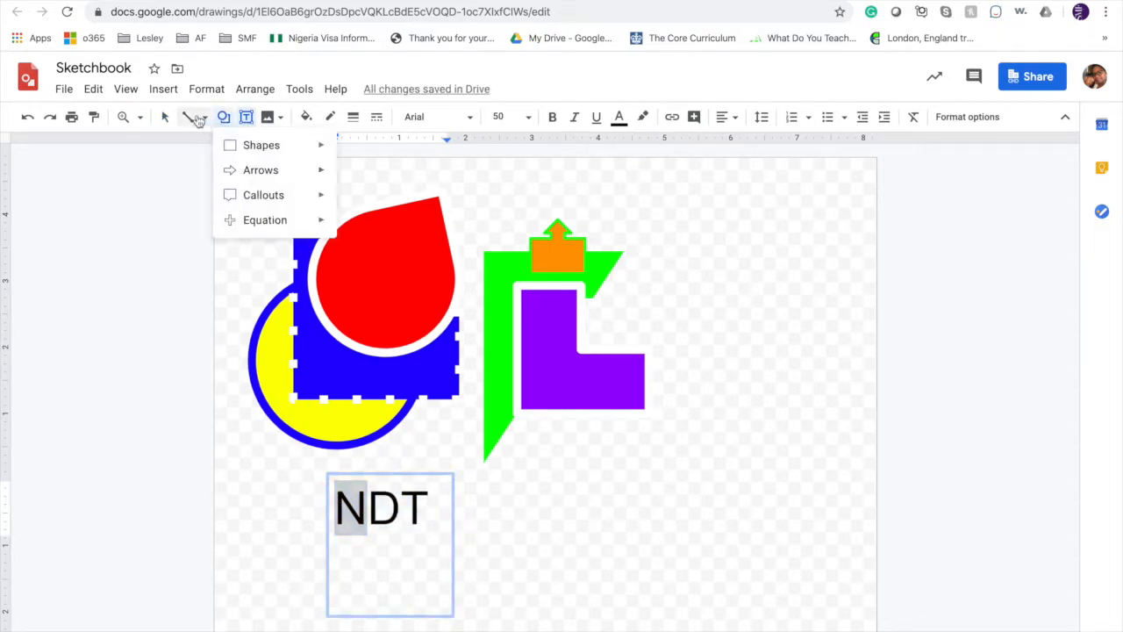
left_click(267, 117)
left_click(306, 118)
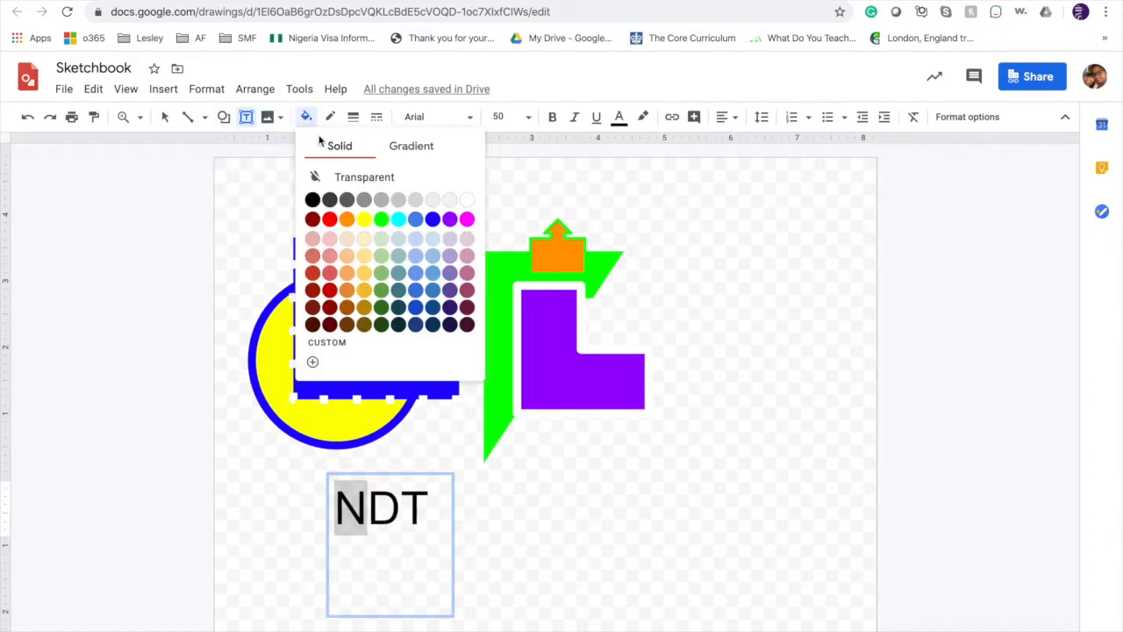
left_click(329, 220)
left_click(617, 119)
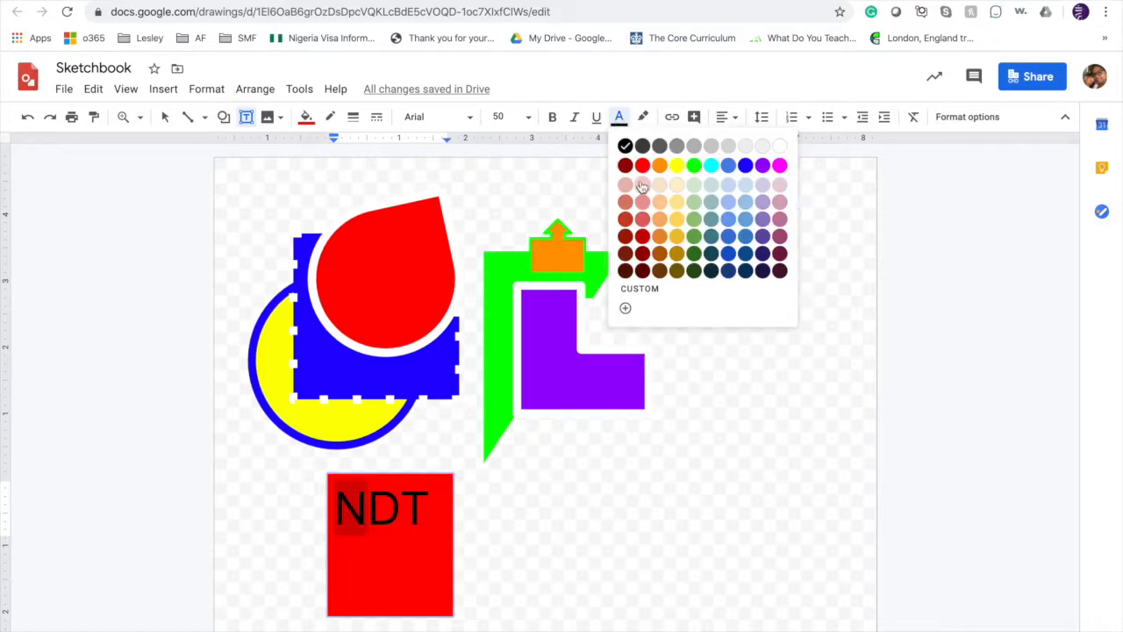
left_click(678, 168)
left_click(372, 507)
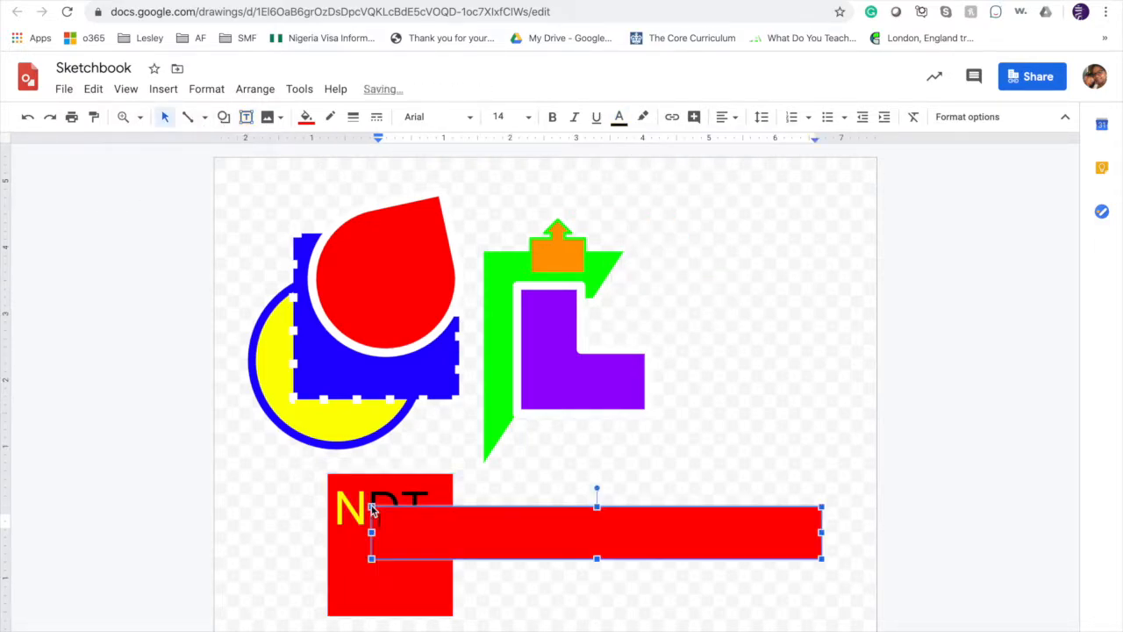
left_click_drag(399, 508, 441, 491)
key("Delete")
Shorten the red text box to fit the height of the lettering and color the letters D and T blue.
left_click(384, 554)
left_click_drag(390, 615, 427, 507)
double_click(383, 509)
left_click(617, 118)
left_click(745, 166)
left_click(618, 116)
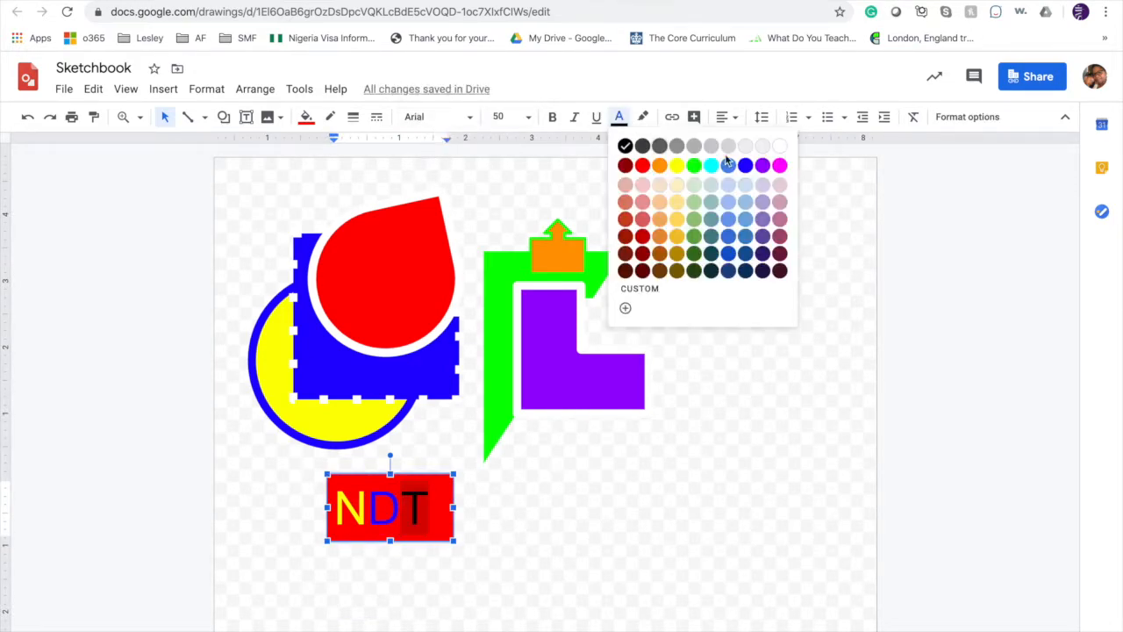
left_click(778, 151)
left_click(452, 509)
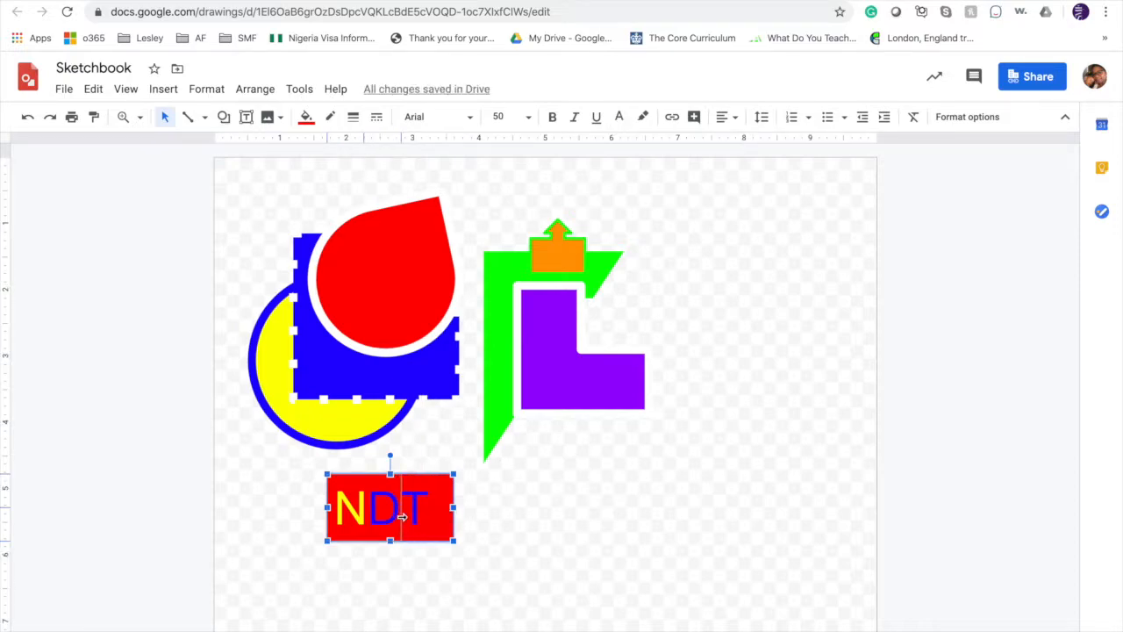
Remove the letter T from the "NDT" text and narrow the red box around the remaining letters.
left_click(401, 518)
left_click_drag(401, 509, 438, 508)
key("BackSpace")
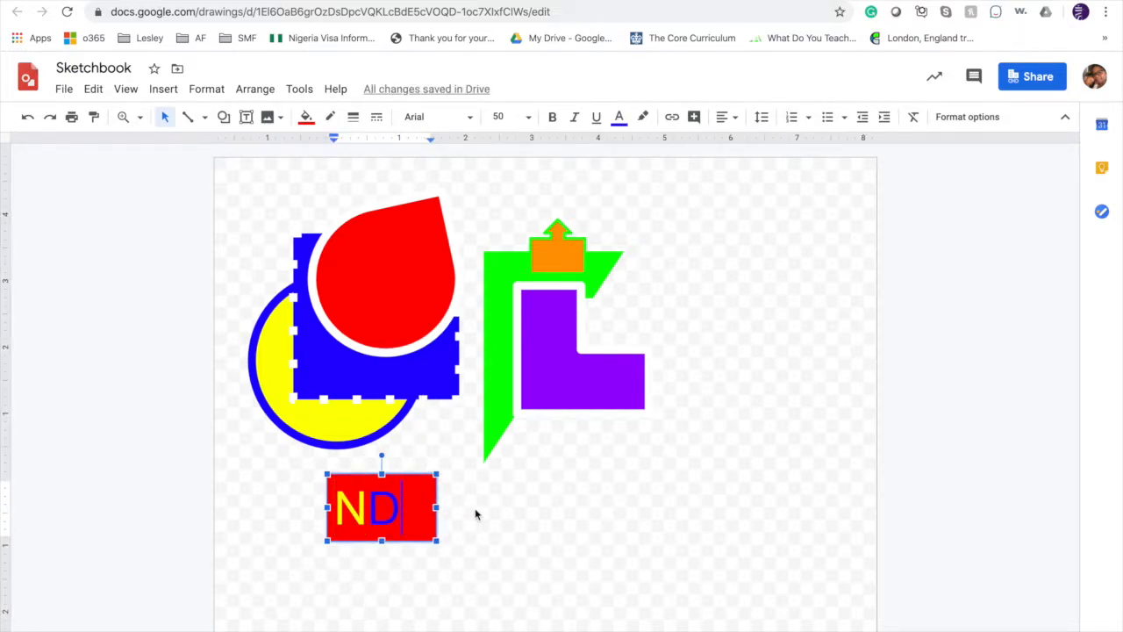
Place the blue letter T in a separate text box beside the red box and shrink that box around it.
key("ctrl+v")
left_click_drag(243, 158, 478, 479)
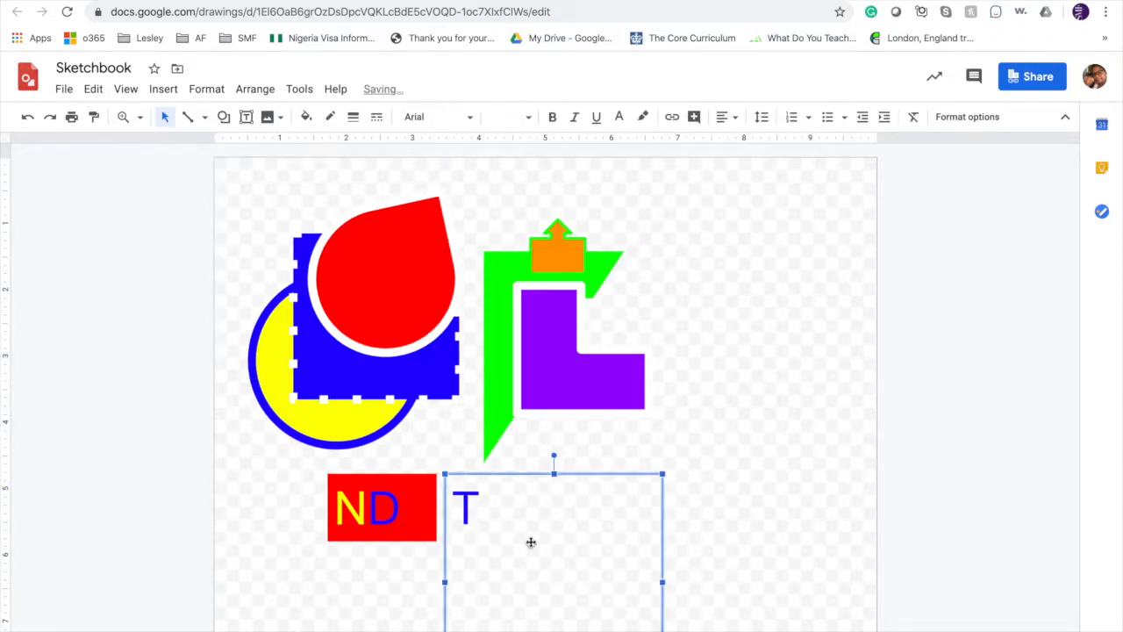
left_click_drag(662, 475, 484, 476)
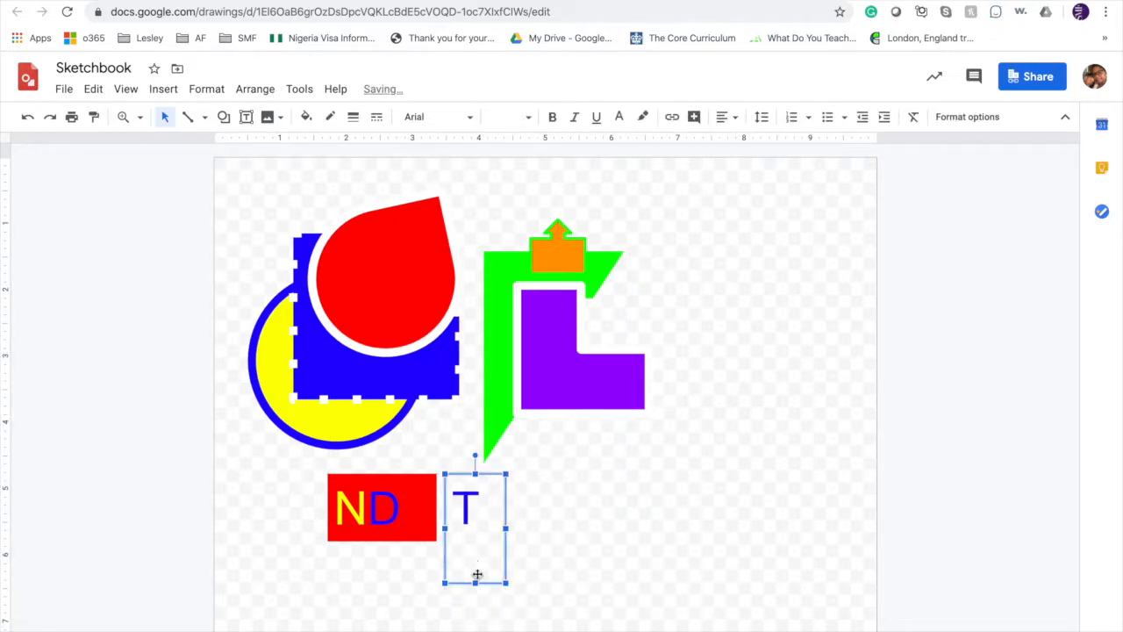
left_click_drag(475, 582, 476, 540)
Color the separate letter T red and give it a white highlight.
double_click(465, 507)
left_click(618, 117)
left_click(635, 167)
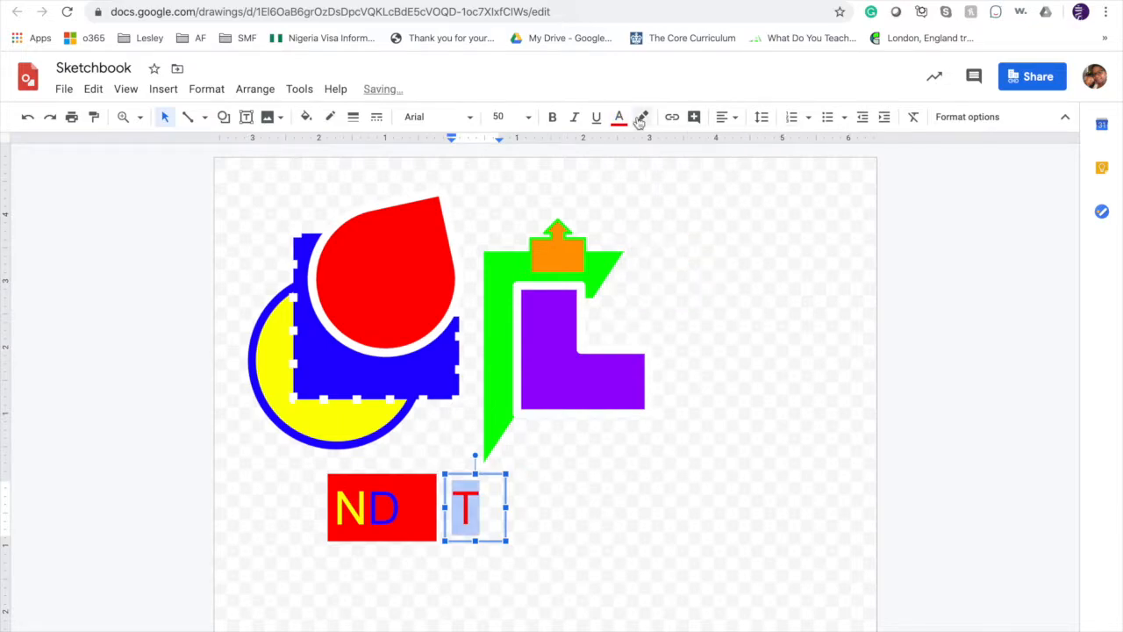
left_click(641, 117)
left_click(804, 173)
left_click(221, 246)
Move the highlighted T onto the red box, directly after the letter D.
left_click(466, 507)
left_click_drag(457, 475, 421, 475)
key("Left")
key("Left")
key("Left")
key("Right")
left_click(595, 517)
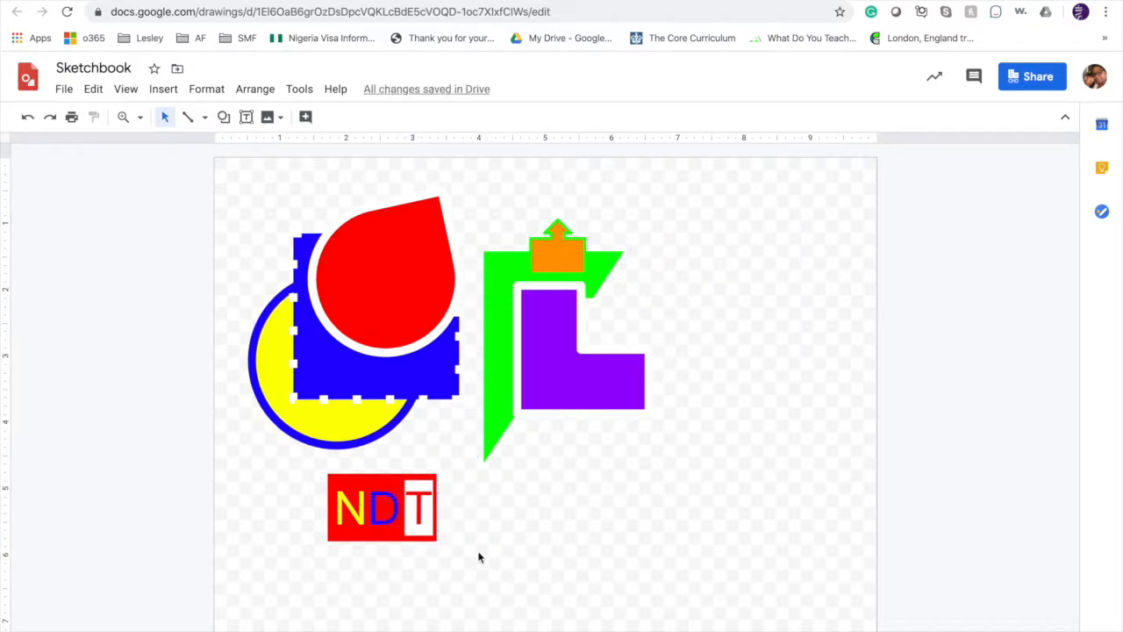
Fine-tune the T's horizontal position so its white highlight lines up with the red box's right edge.
left_click(422, 499)
left_click(435, 474)
key("Right")
key("Right")
left_click(540, 515)
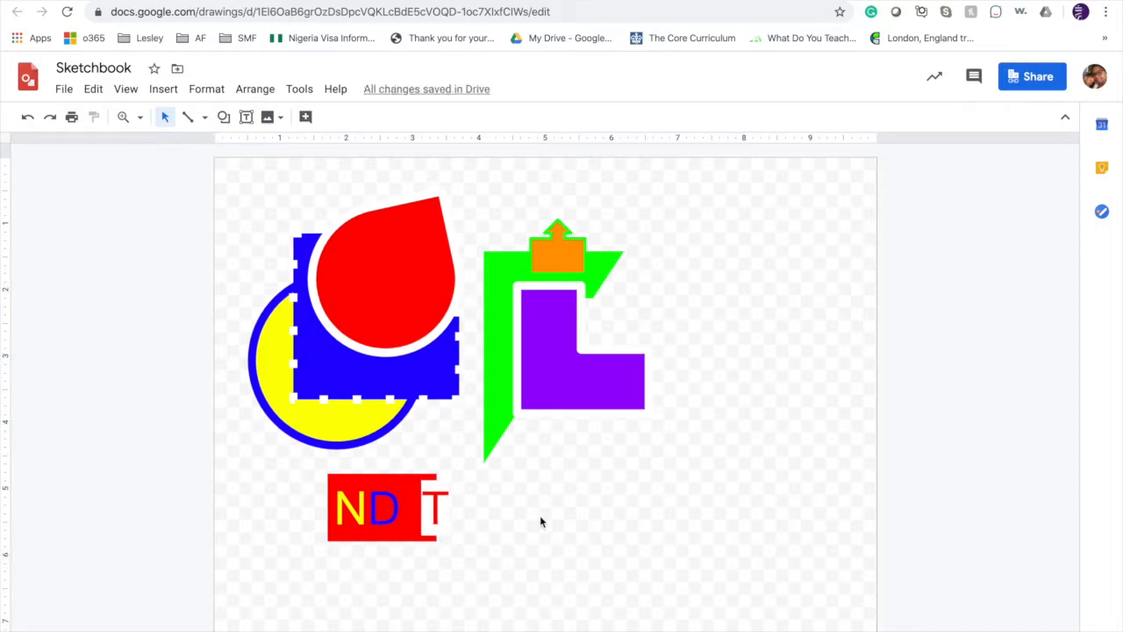
left_click(388, 508)
left_click_drag(413, 507, 402, 507)
left_click(518, 587)
Move the red box and the T together to the empty area right of the green and purple composition.
left_click_drag(305, 499, 507, 531)
left_click_drag(421, 497, 769, 307)
left_click(753, 480)
Duplicate the complete "NDT" lettering and place the copy directly below the original.
left_click_drag(664, 260, 842, 358)
left_click_drag(781, 333, 733, 388)
key("super+d")
left_click(745, 447)
Fill the background box of the lower "NDT" copy with purple.
left_click(718, 372)
left_click(306, 117)
left_click(434, 220)
left_click(306, 116)
left_click(452, 220)
Color the letter D green and the letter N orange in the purple "NDT" copy.
left_click(745, 356)
left_click_drag(718, 356, 752, 356)
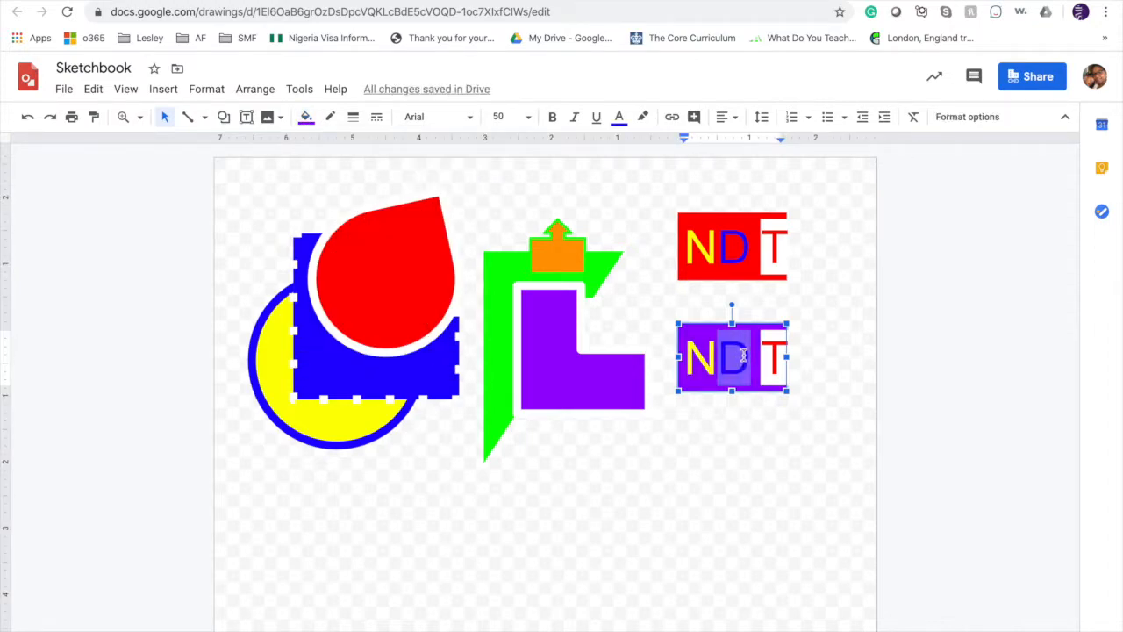
left_click(618, 117)
left_click(693, 165)
left_click_drag(684, 357, 788, 356)
left_click(618, 117)
left_click(659, 164)
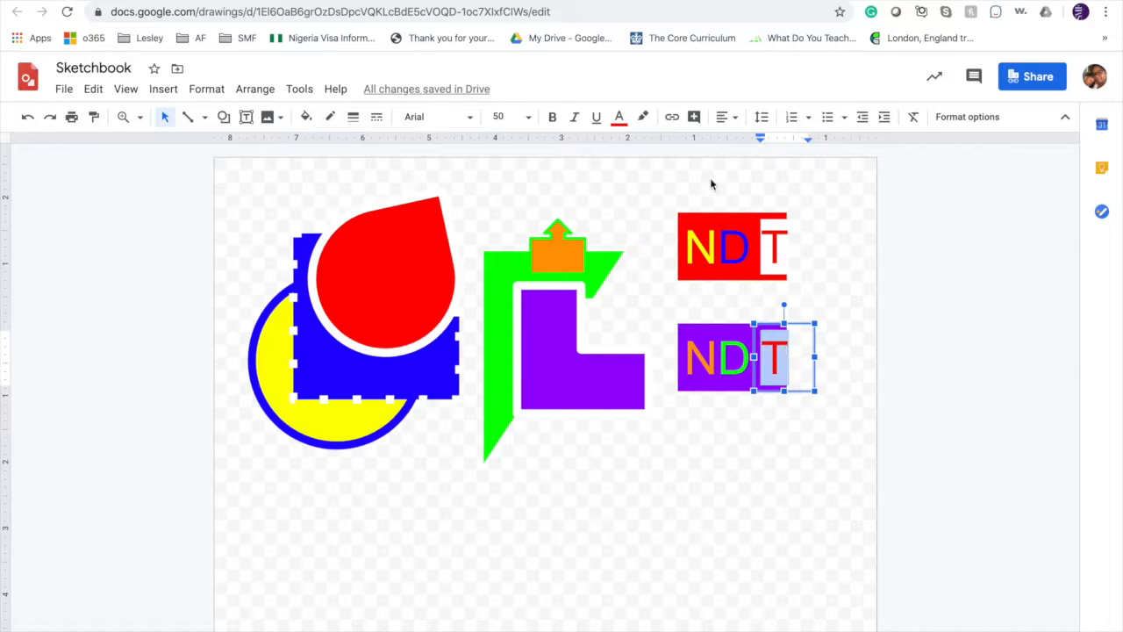
Color the T of the lower copy purple and set its font to Comfortaa.
left_click(620, 123)
left_click(762, 146)
left_click(439, 116)
left_click(483, 210)
key("Escape")
Set the font of the orange letter N to Pacifico.
left_click_drag(717, 354, 684, 355)
left_click(439, 117)
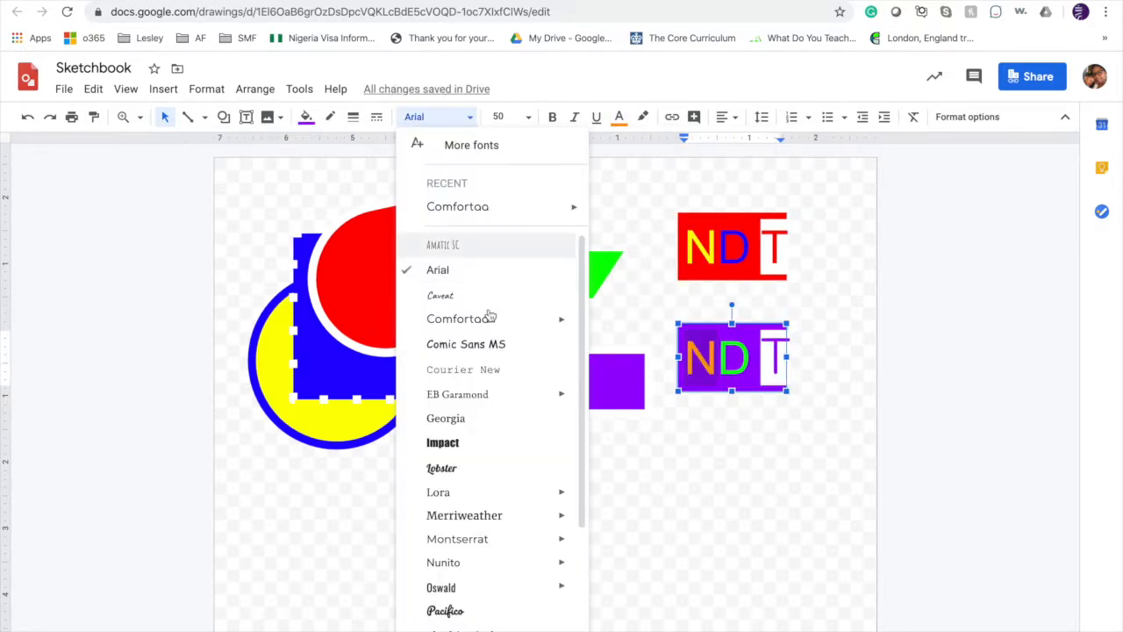
scroll(482, 544, "down", 3)
left_click(447, 487)
Change the font of the green letter D to a bold display typeface.
key("Right")
key("shift+Right")
left_click(468, 117)
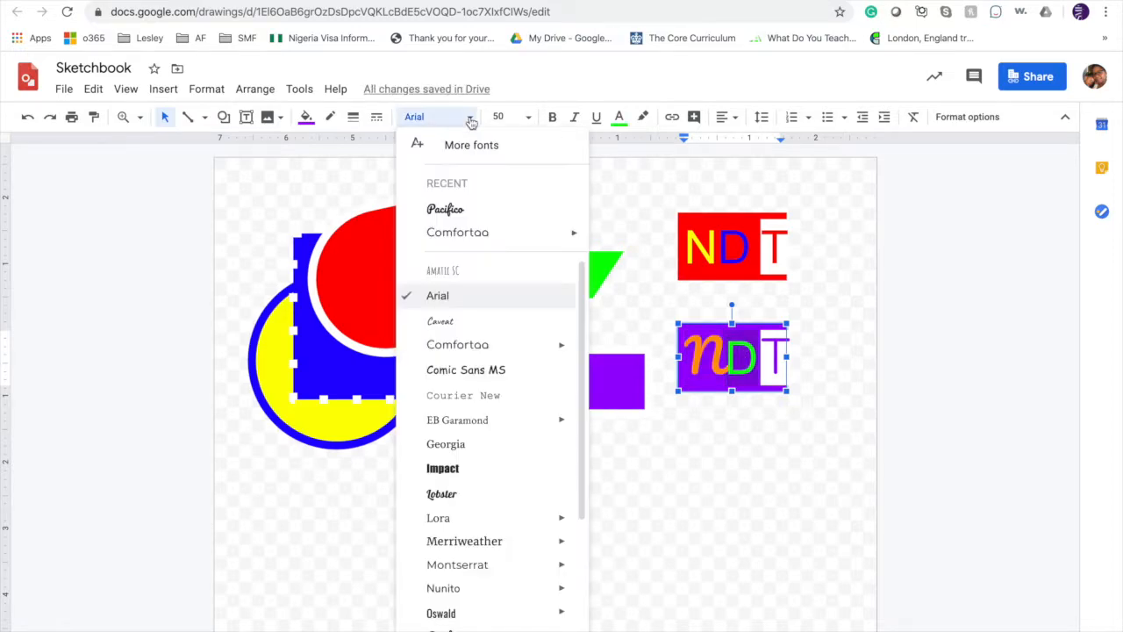
scroll(465, 429, "down", 2)
left_click(466, 429)
left_click(744, 447)
Change the highlight color behind the purple letter T in the lower copy.
left_click(756, 366)
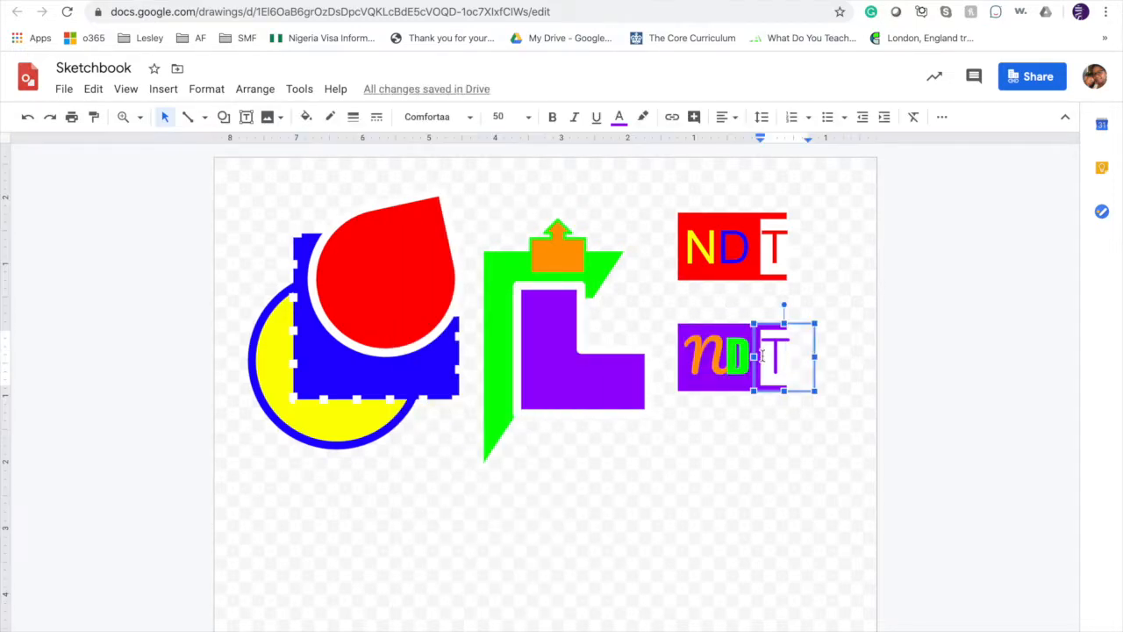
left_click_drag(768, 359, 756, 359)
left_click(642, 117)
left_click(685, 187)
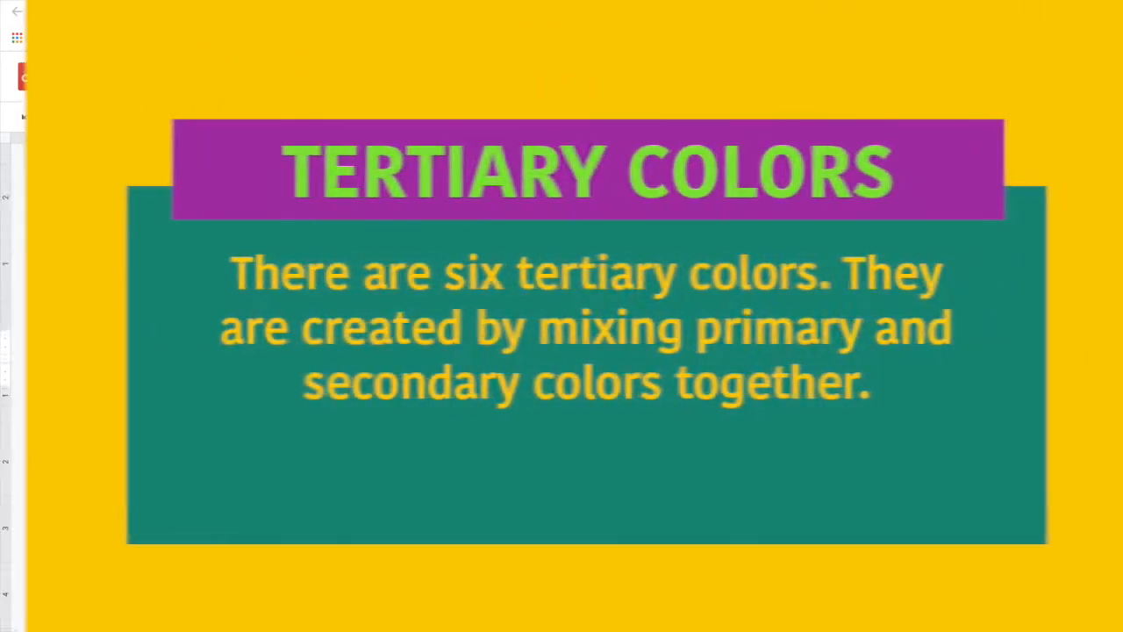